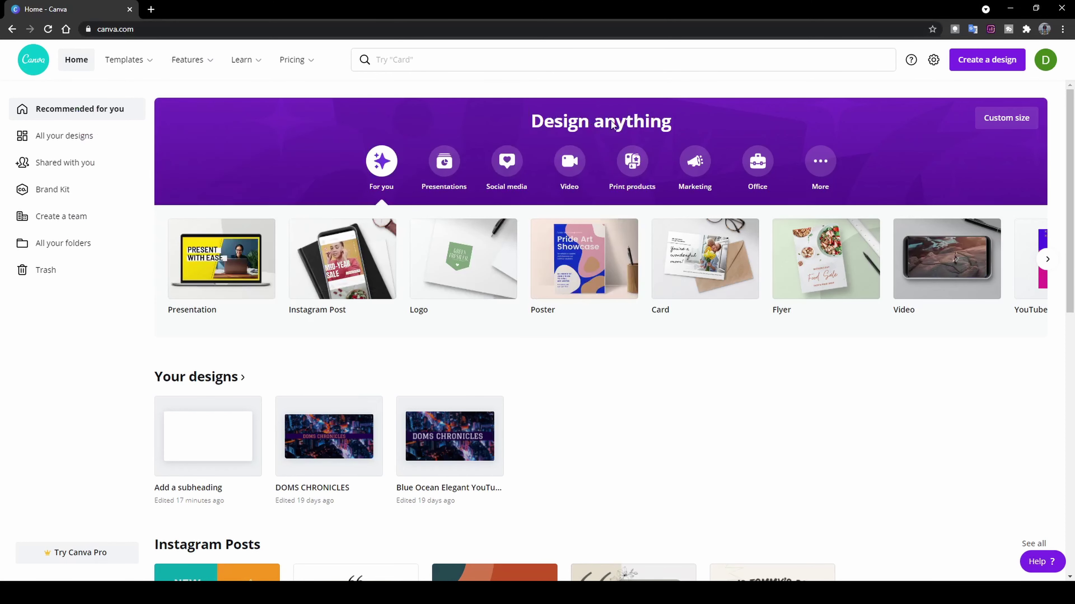
Step: Start a blank YouTube Thumbnail design and browse the Templates panel
{"action": "left_click", "coordinate": [504, 177]}
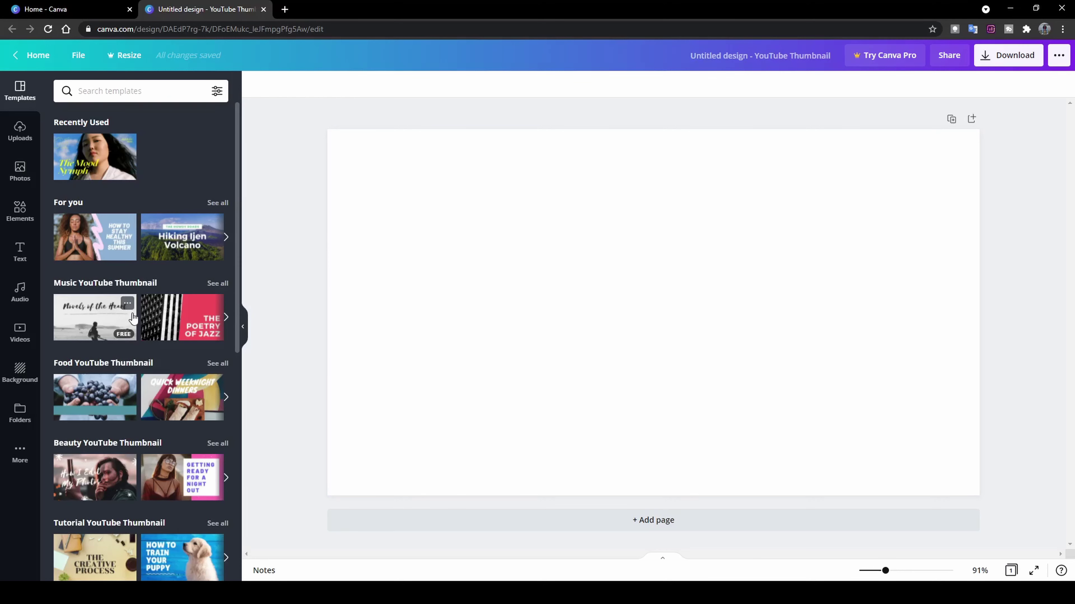
{"action": "scroll", "coordinate": [135, 299], "scroll_direction": "down", "scroll_amount": 1}
{"action": "scroll", "coordinate": [134, 299], "scroll_direction": "down", "scroll_amount": 5}
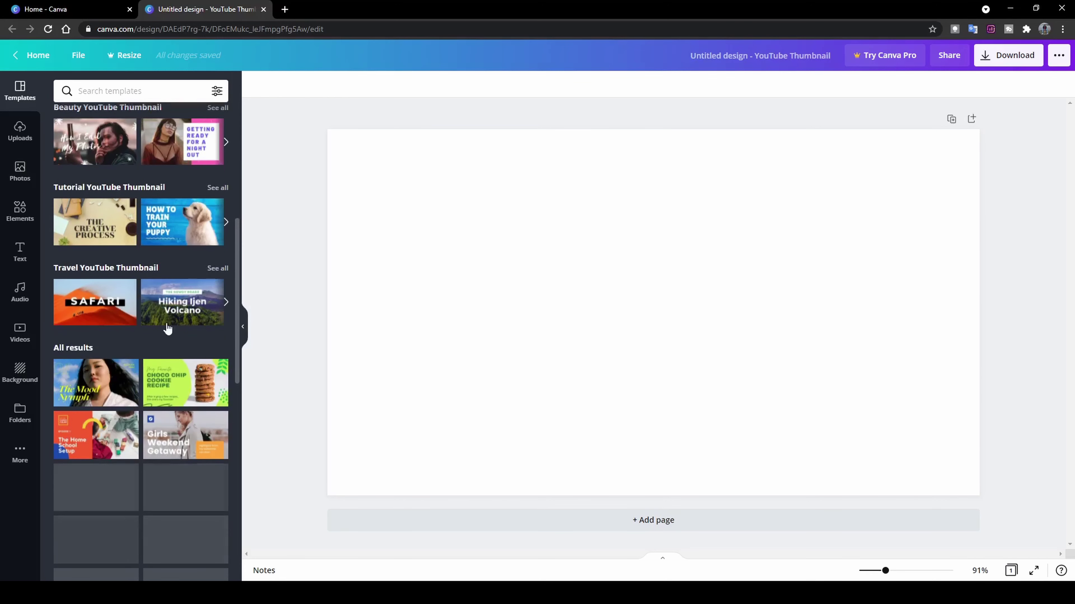
{"action": "scroll", "coordinate": [153, 376], "scroll_direction": "down", "scroll_amount": 2}
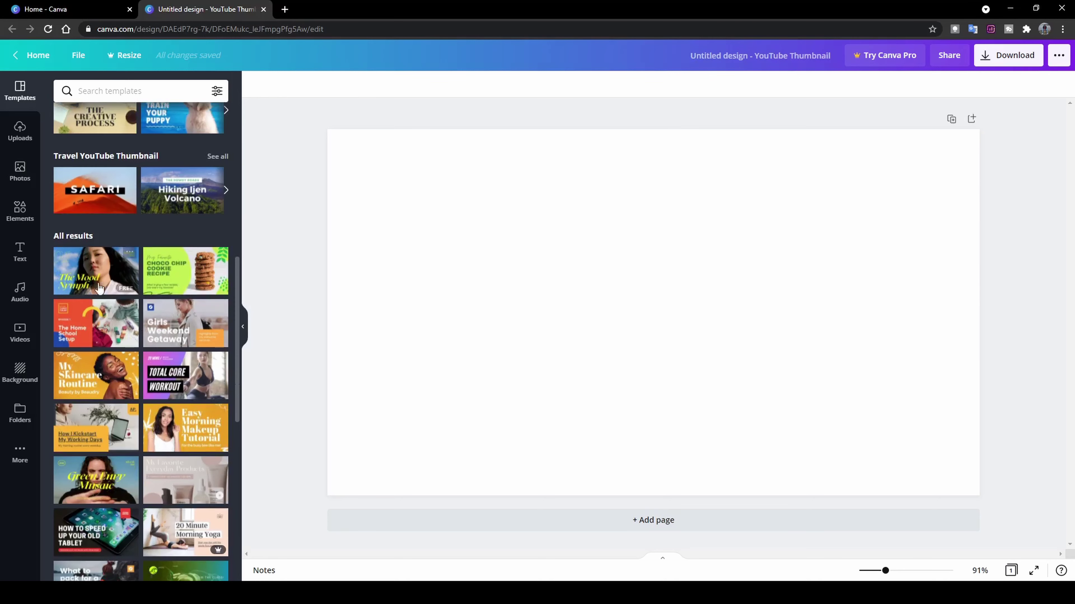
{"action": "scroll", "coordinate": [212, 423], "scroll_direction": "down", "scroll_amount": 2}
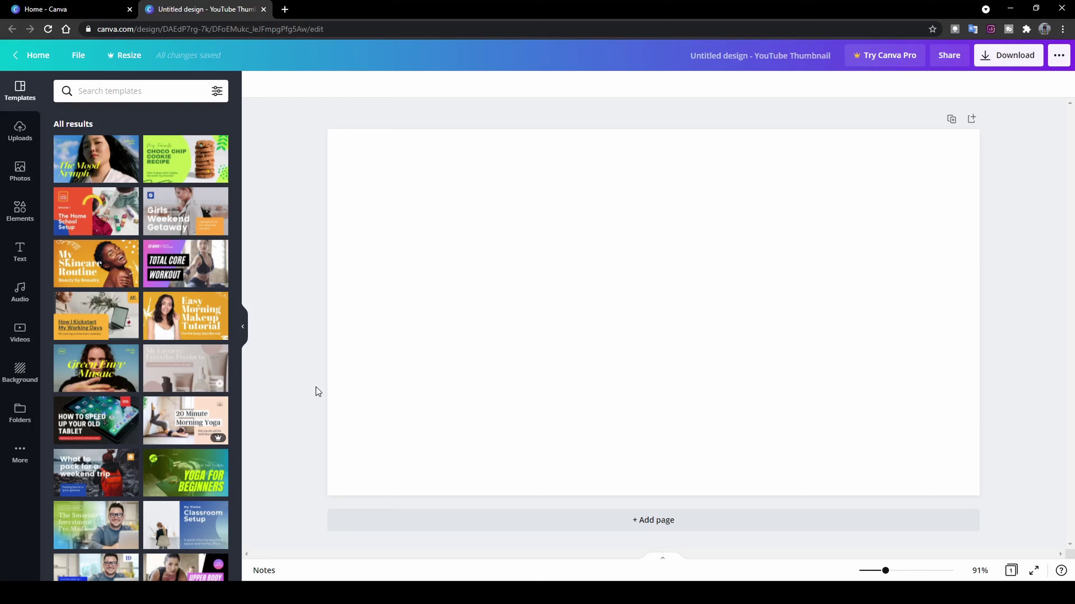
Step: Apply the 'My Favorite Everyday Products' template, then undo it to leave the page blank
{"action": "left_click", "coordinate": [186, 368]}
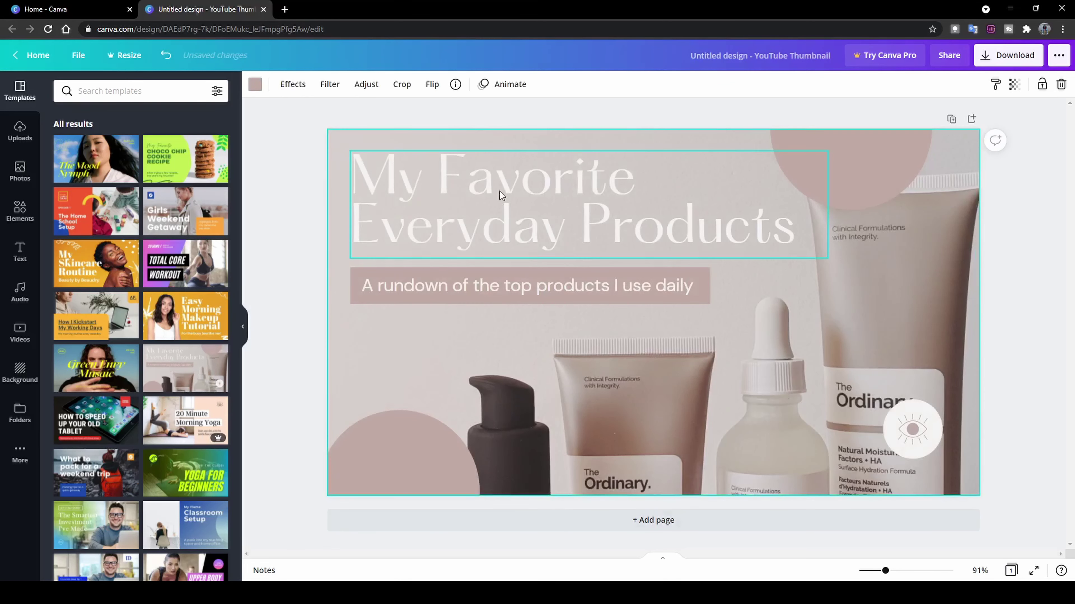
{"action": "left_click", "coordinate": [504, 188]}
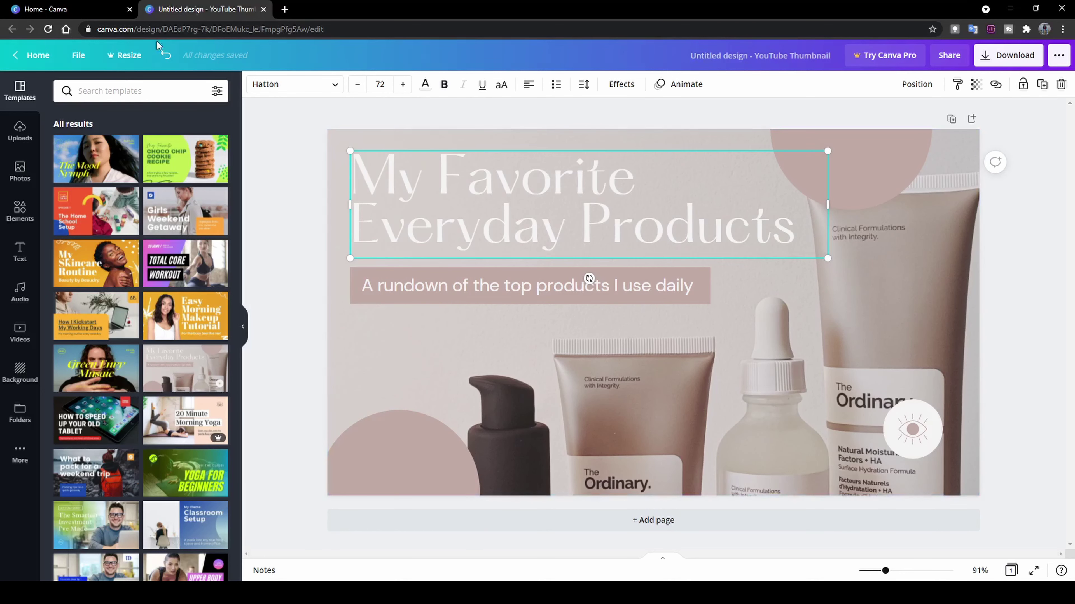
{"action": "left_click", "coordinate": [165, 55]}
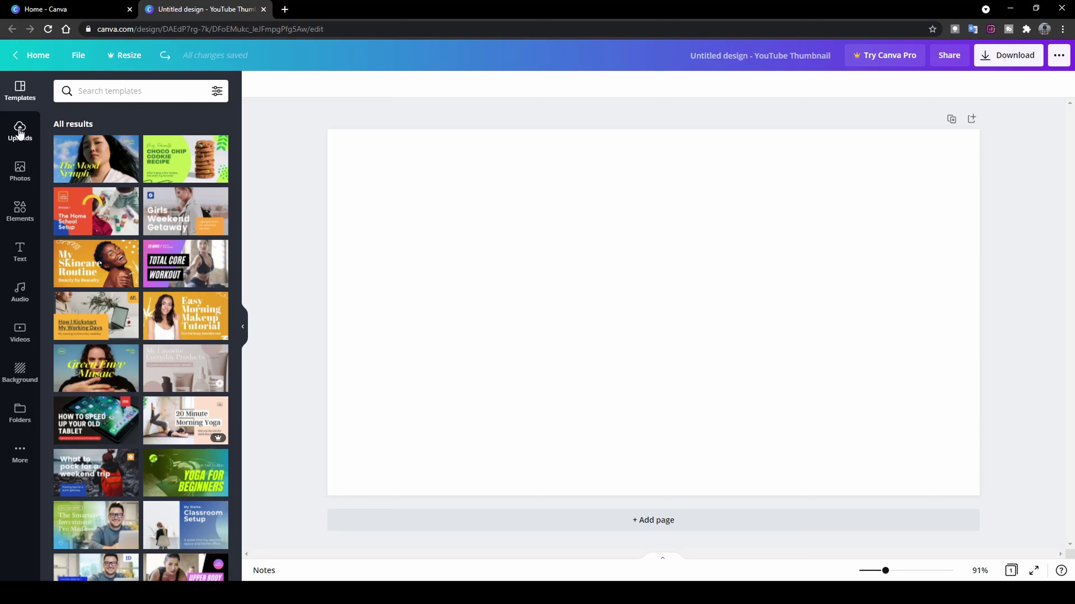
Step: Upload the Snipaste monkey screenshot jpg from the computer and drag it to fill the page
{"action": "left_click", "coordinate": [19, 133]}
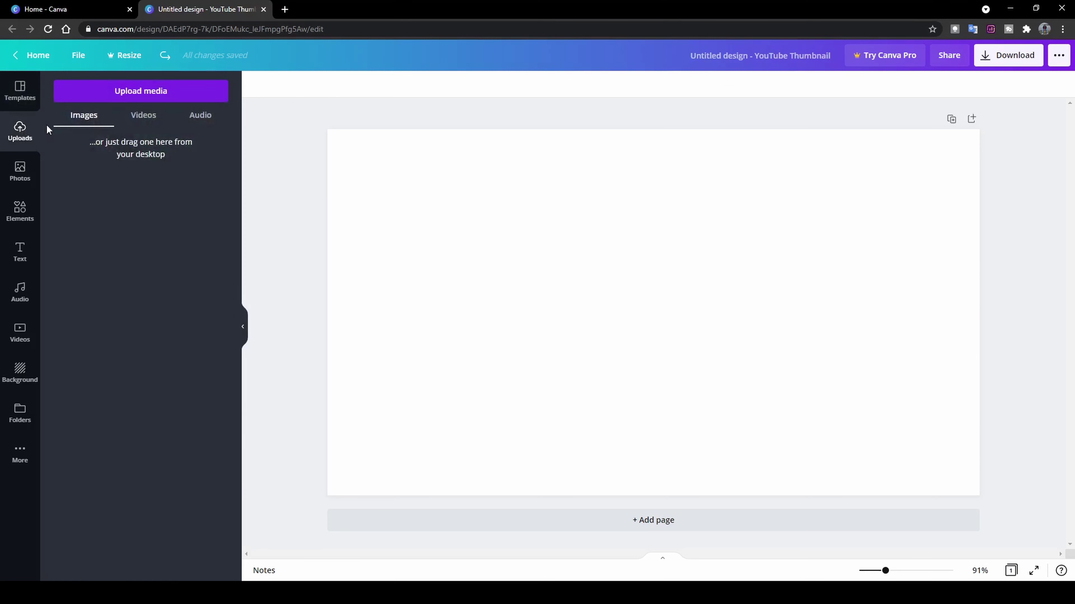
{"action": "left_click", "coordinate": [113, 101]}
{"action": "left_click", "coordinate": [69, 163]}
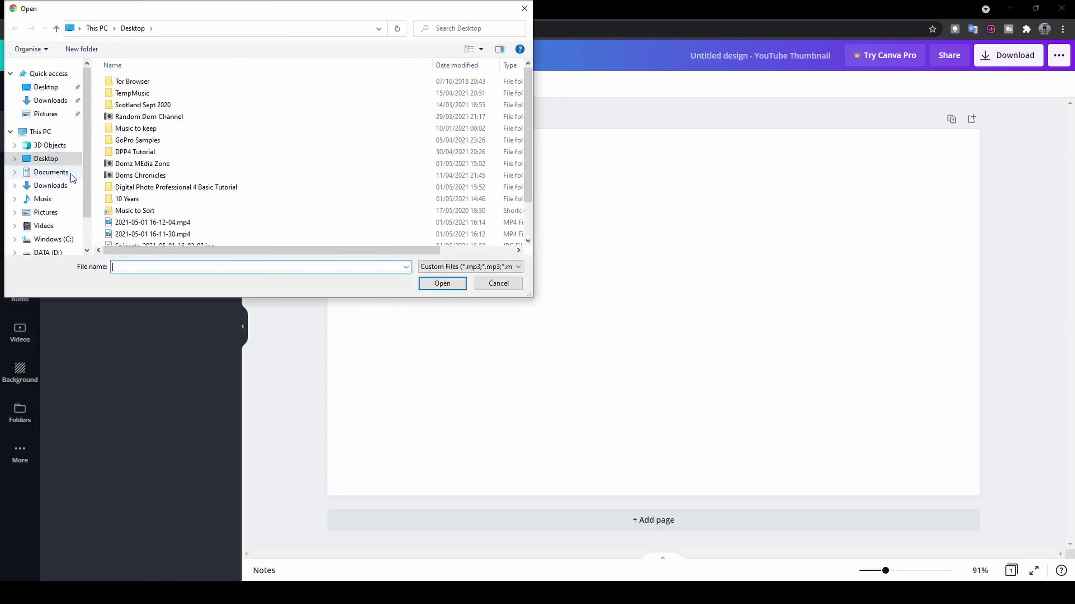
{"action": "scroll", "coordinate": [223, 202], "scroll_direction": "down", "scroll_amount": 1}
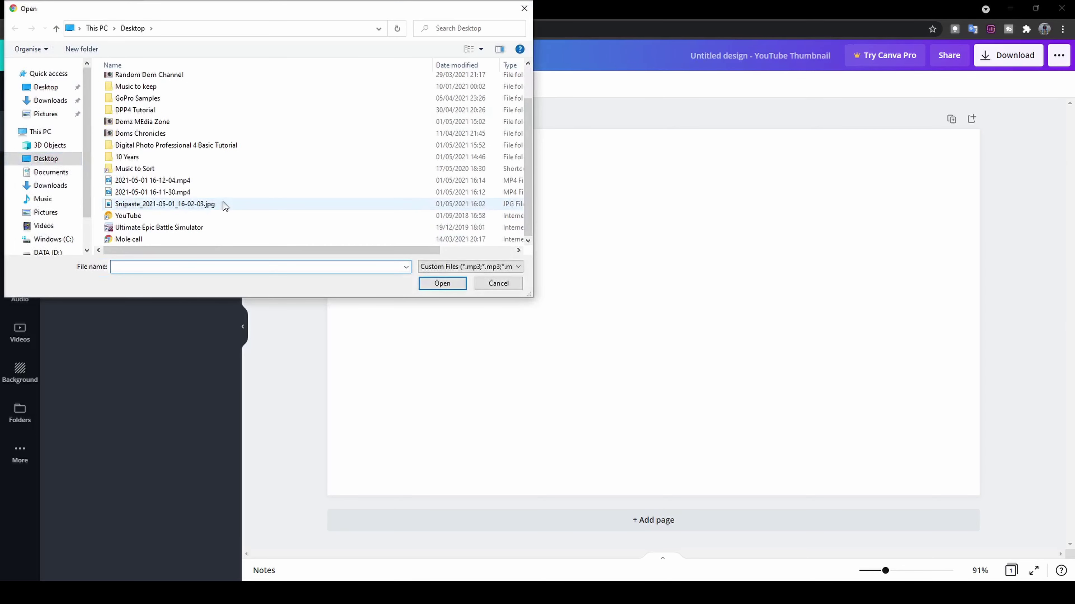
{"action": "left_click", "coordinate": [163, 205]}
{"action": "left_click", "coordinate": [442, 283]}
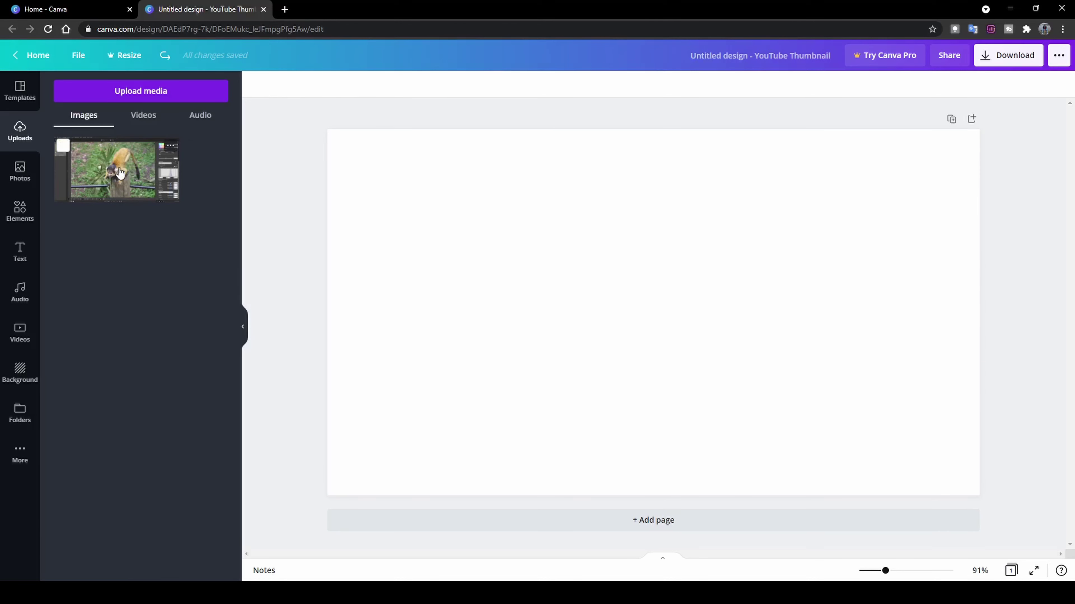
{"action": "left_click_drag", "start_coordinate": [120, 172], "coordinate": [391, 161]}
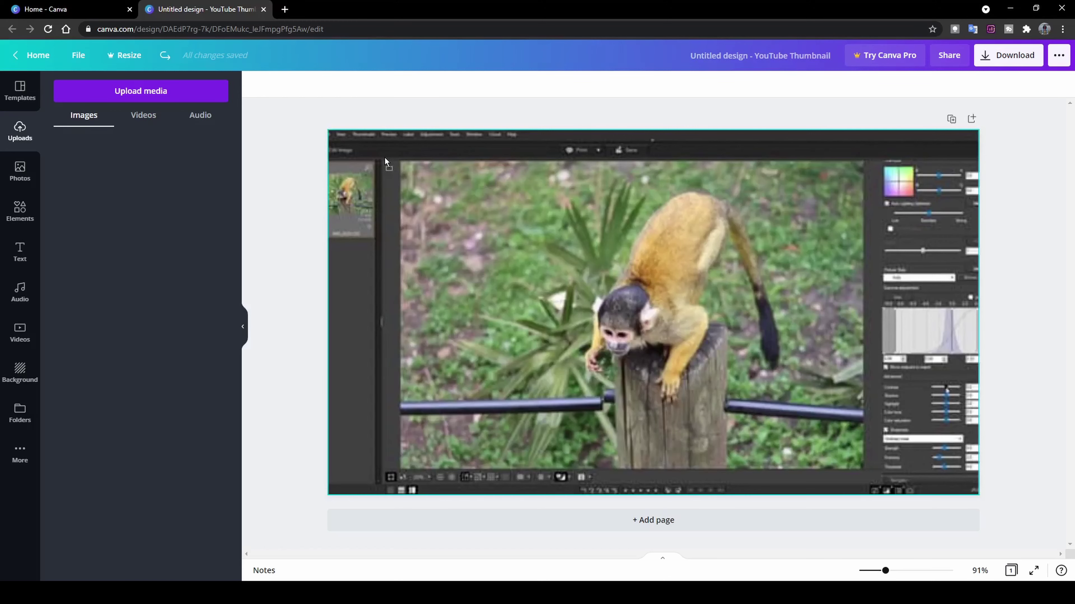
{"action": "left_click_drag", "start_coordinate": [384, 157], "coordinate": [385, 157]}
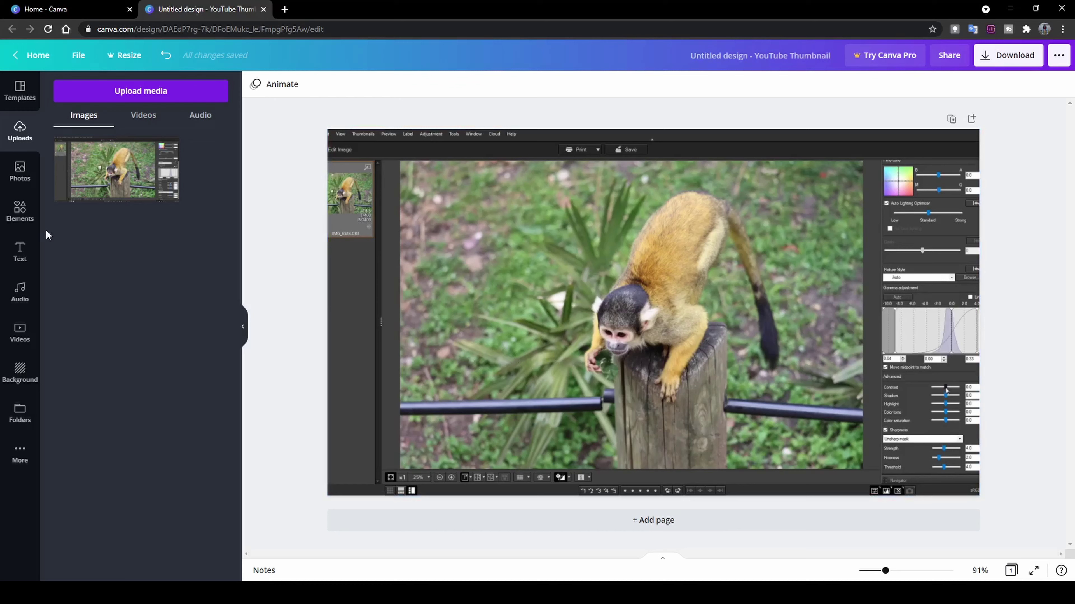
Step: Add a square from Elements and reshape it into a wide tan banner across the photo's top
{"action": "left_click", "coordinate": [21, 215]}
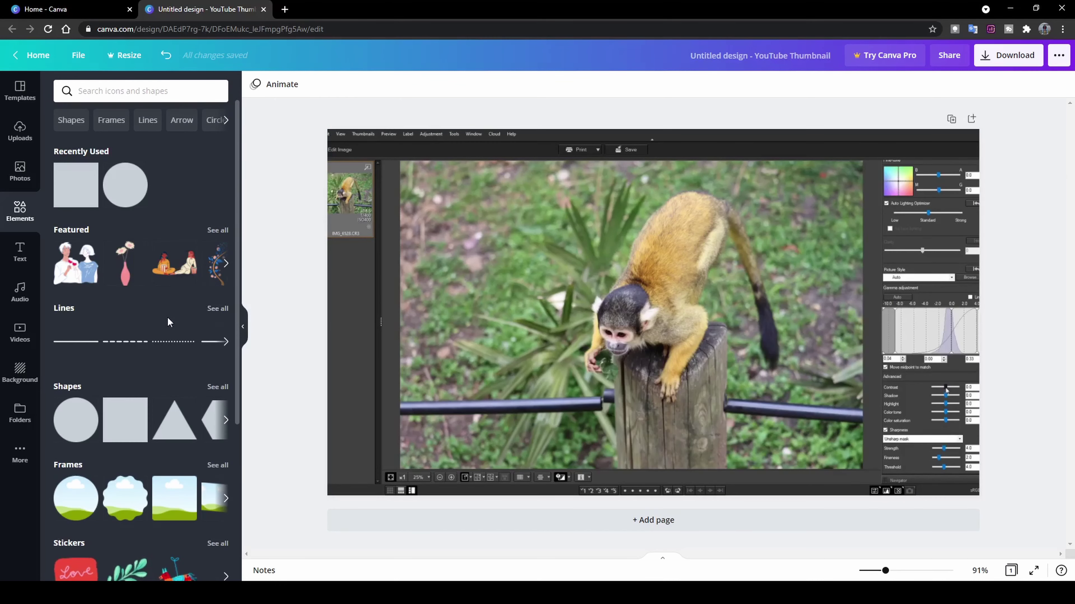
{"action": "scroll", "coordinate": [168, 323], "scroll_direction": "down", "scroll_amount": 5}
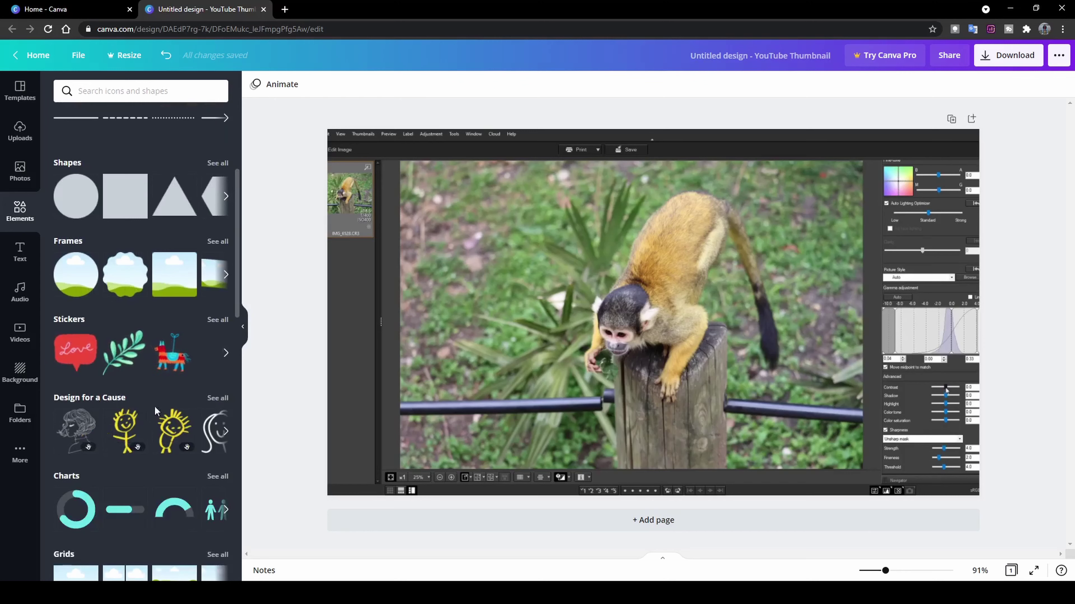
{"action": "scroll", "coordinate": [152, 381], "scroll_direction": "up", "scroll_amount": 5}
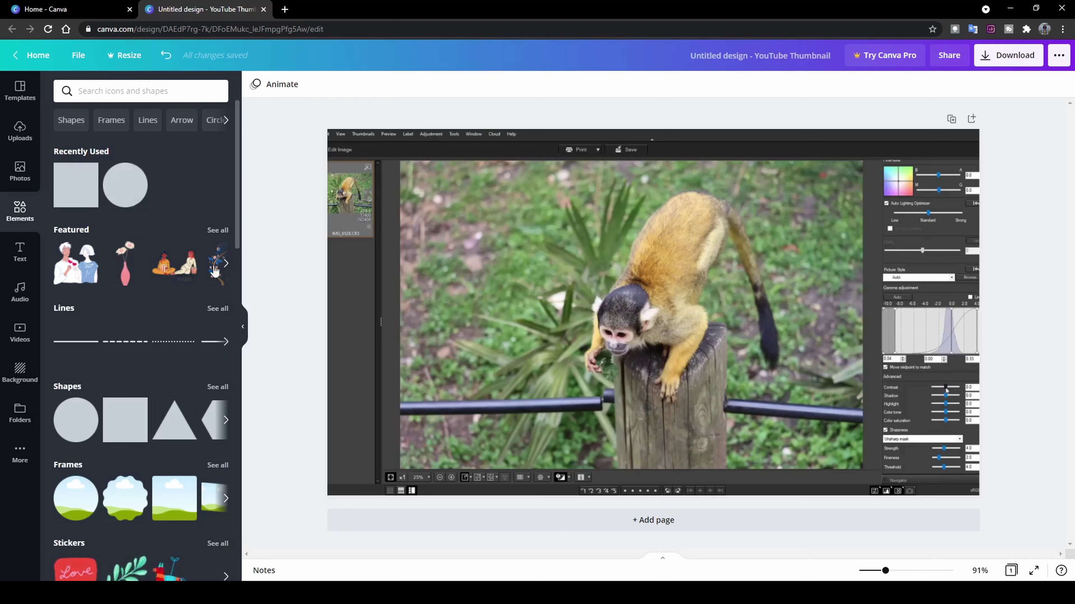
{"action": "scroll", "coordinate": [144, 482], "scroll_direction": "down", "scroll_amount": 1}
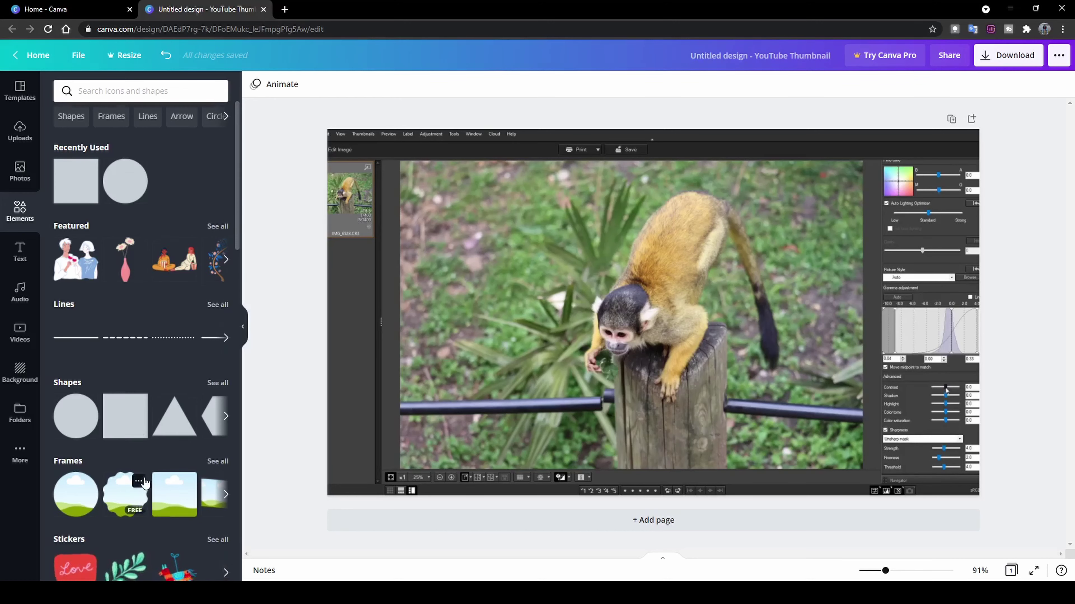
{"action": "scroll", "coordinate": [144, 482], "scroll_direction": "down", "scroll_amount": 4}
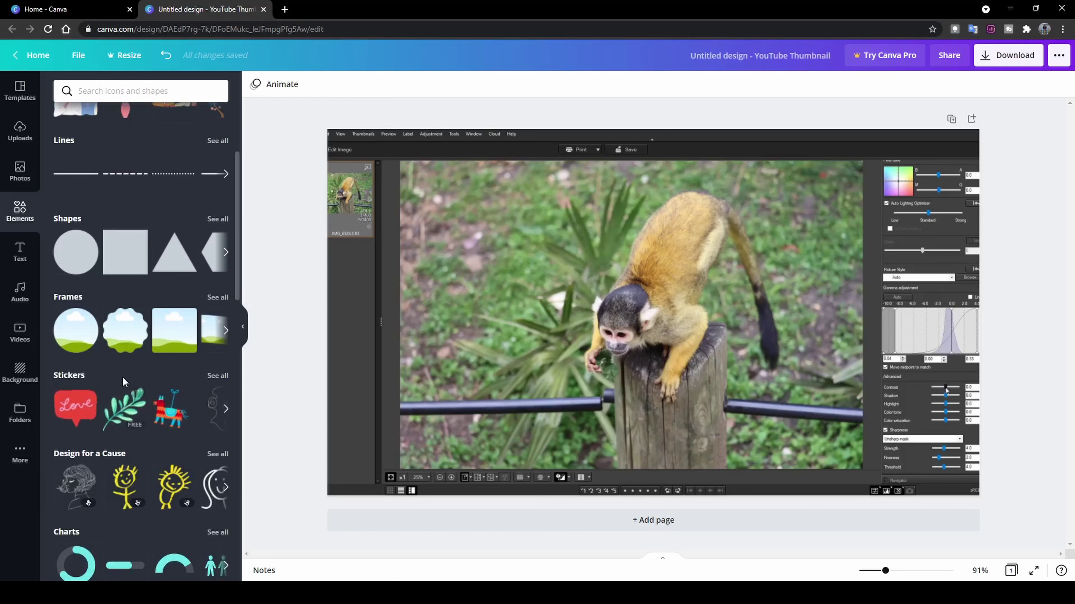
{"action": "scroll", "coordinate": [124, 381], "scroll_direction": "up", "scroll_amount": 4}
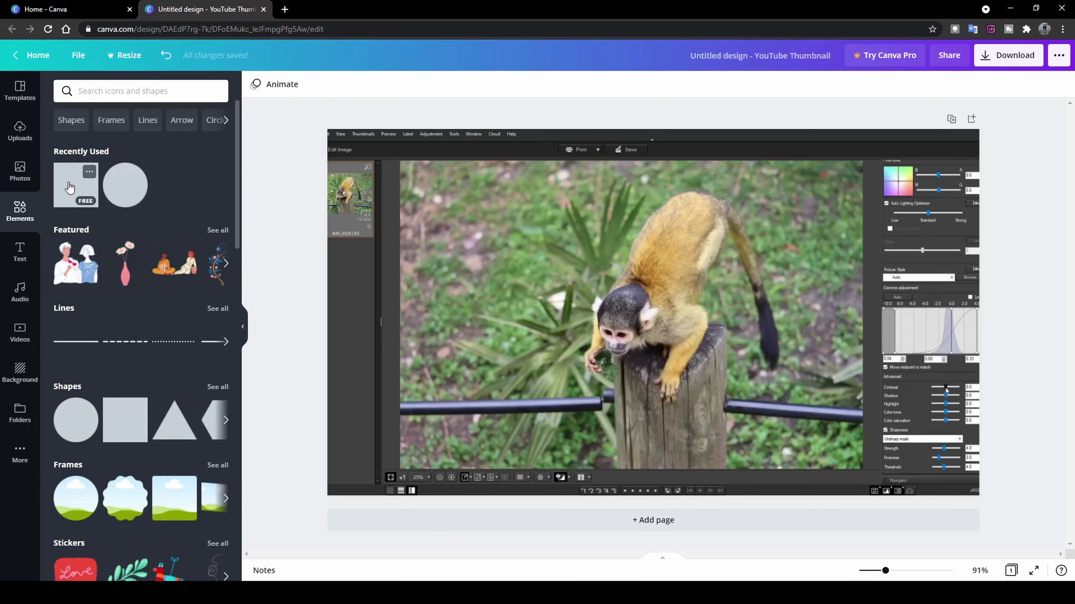
{"action": "left_click", "coordinate": [68, 192]}
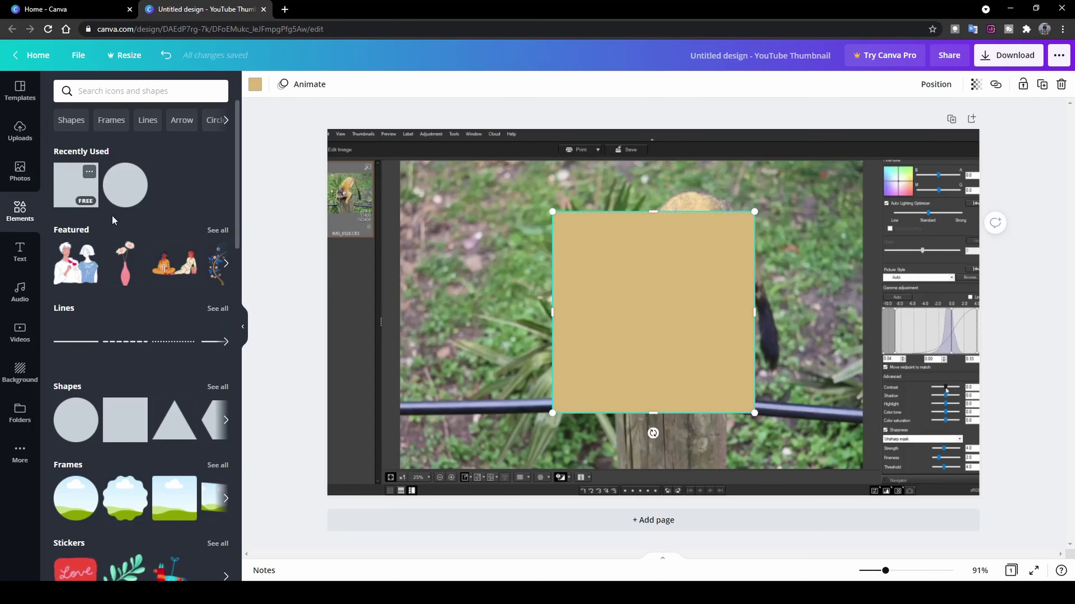
{"action": "left_click_drag", "start_coordinate": [553, 313], "coordinate": [357, 313]}
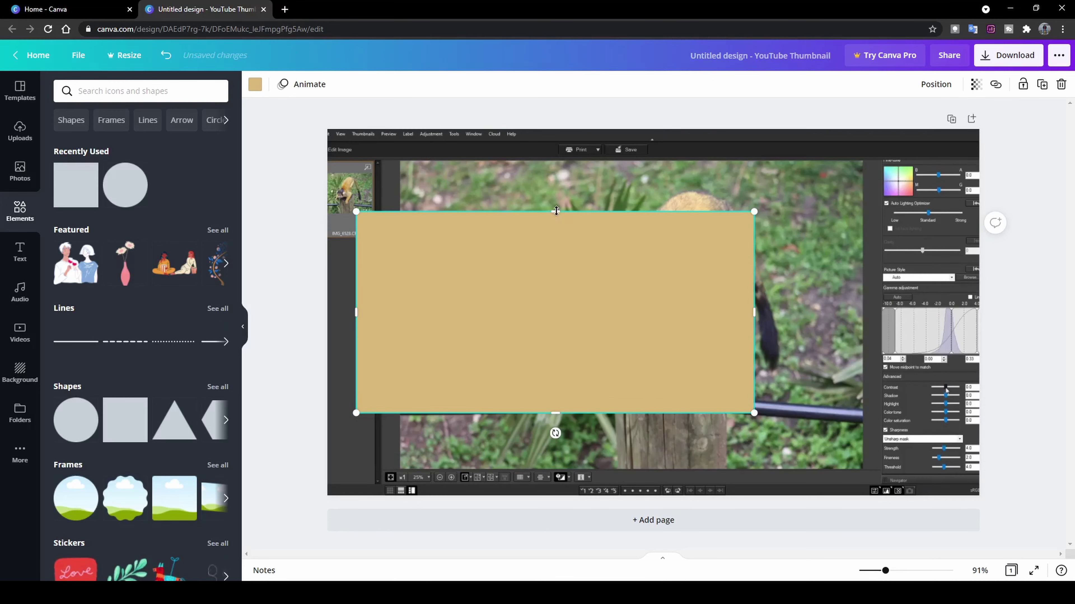
{"action": "left_click_drag", "start_coordinate": [556, 211], "coordinate": [564, 307]}
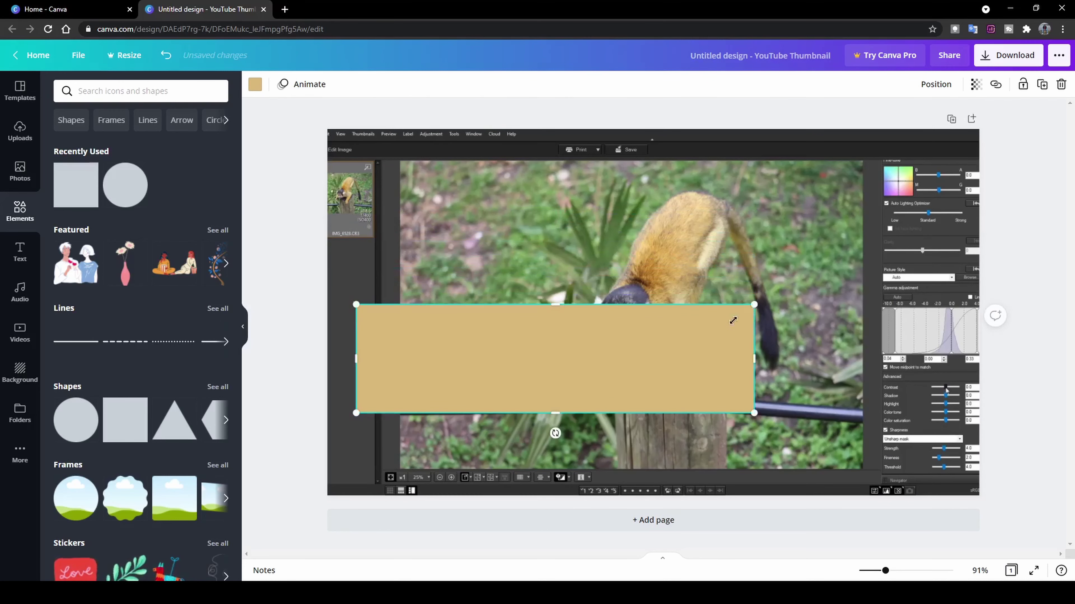
{"action": "left_click_drag", "start_coordinate": [753, 305], "coordinate": [689, 322]}
{"action": "left_click_drag", "start_coordinate": [600, 365], "coordinate": [631, 205]}
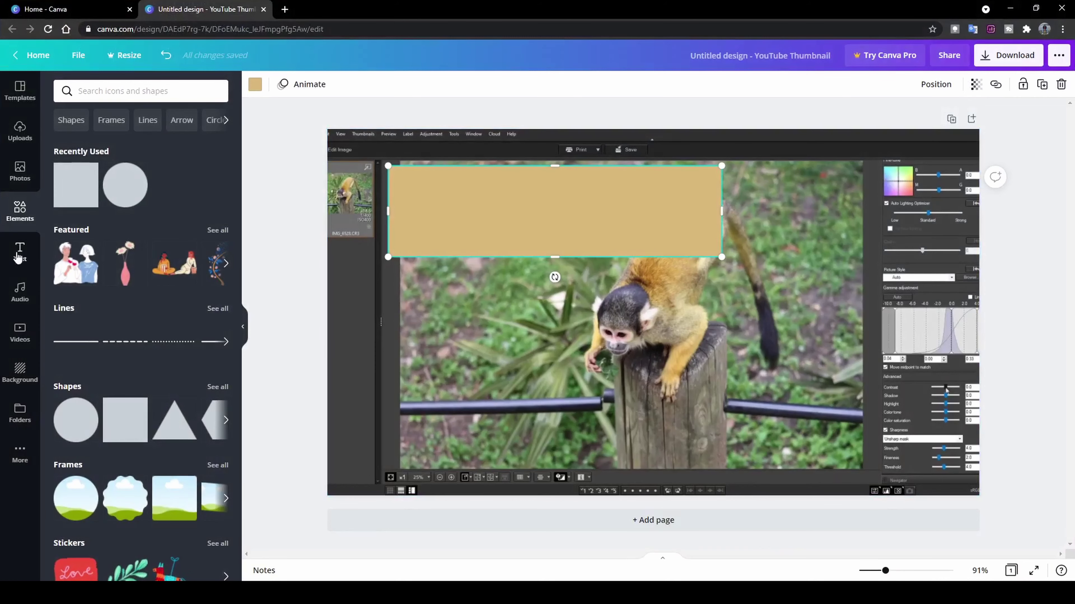
Step: Add a heading on the tan banner reading 'Digital Photo Professional 4', widened to fit one line
{"action": "left_click", "coordinate": [18, 254]}
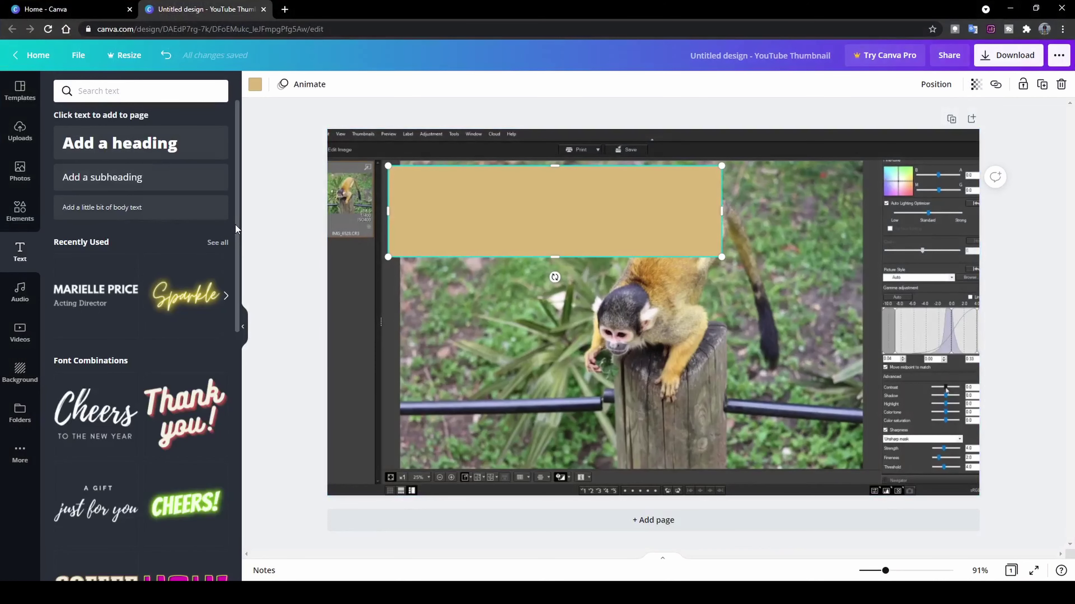
{"action": "left_click_drag", "start_coordinate": [235, 229], "coordinate": [232, 322]}
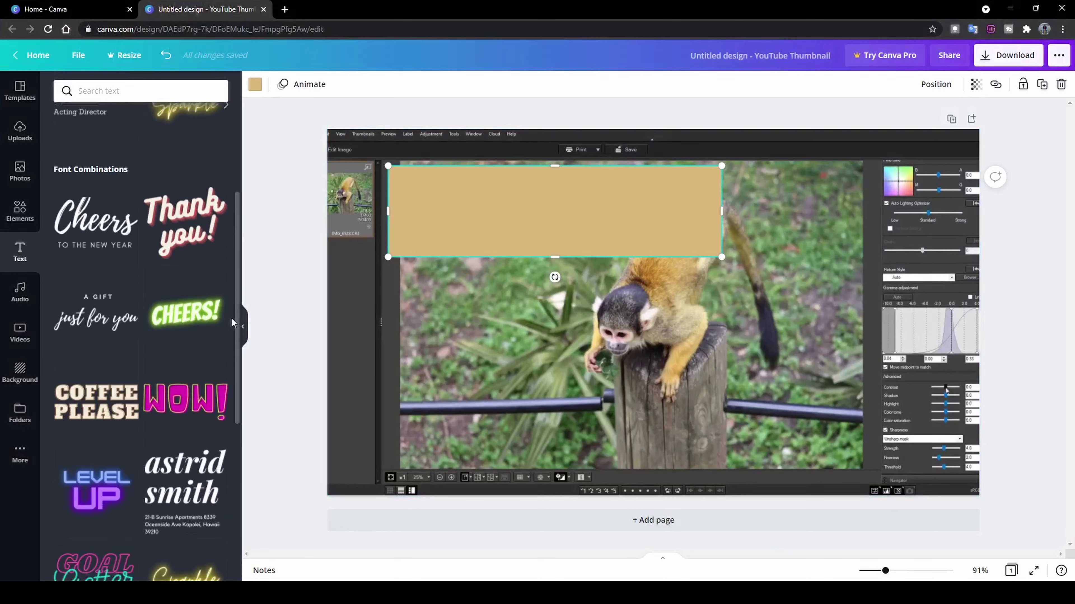
{"action": "scroll", "coordinate": [146, 379], "scroll_direction": "down", "scroll_amount": 5}
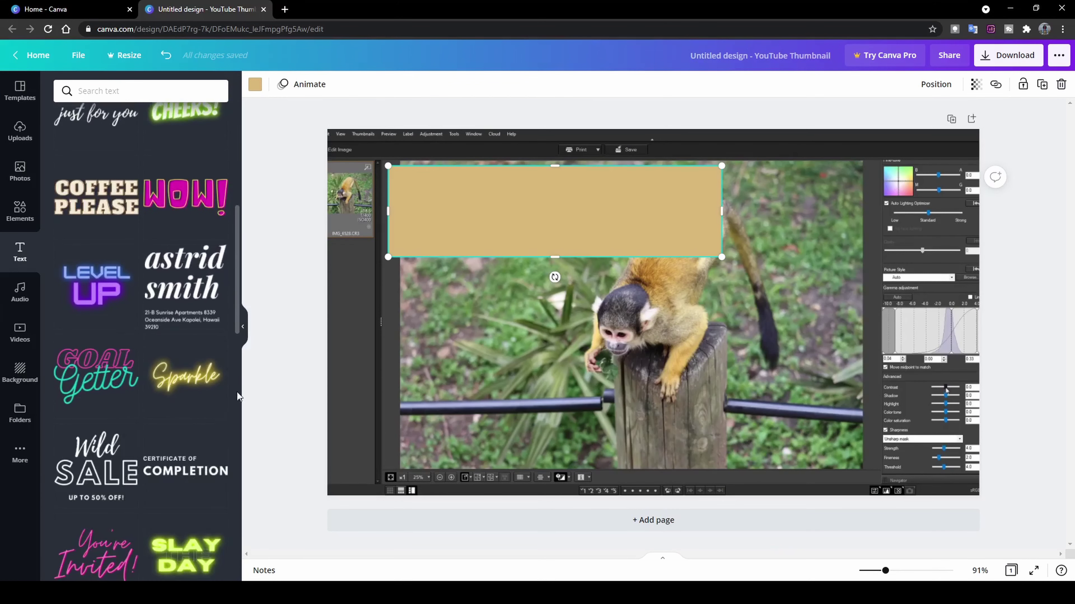
{"action": "left_click_drag", "start_coordinate": [238, 304], "coordinate": [238, 186]}
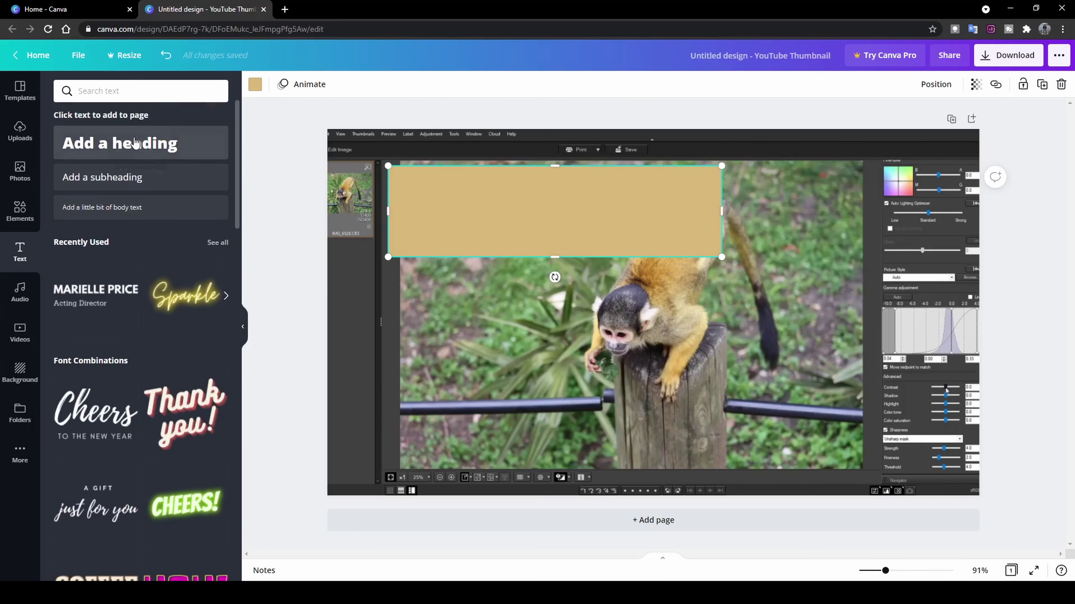
{"action": "left_click", "coordinate": [133, 143]}
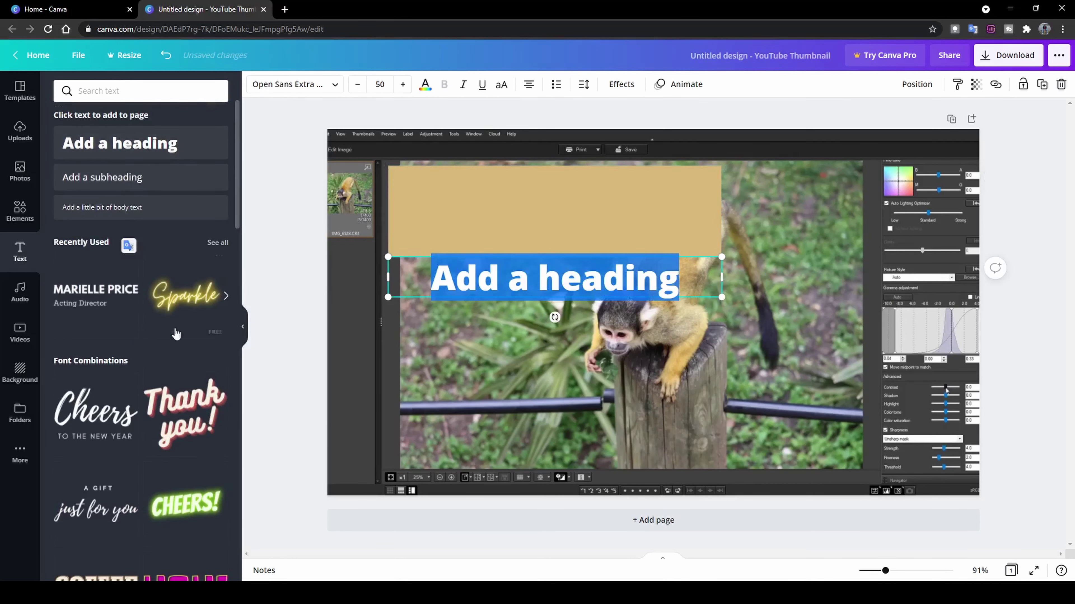
{"action": "left_click_drag", "start_coordinate": [618, 256], "coordinate": [617, 190]}
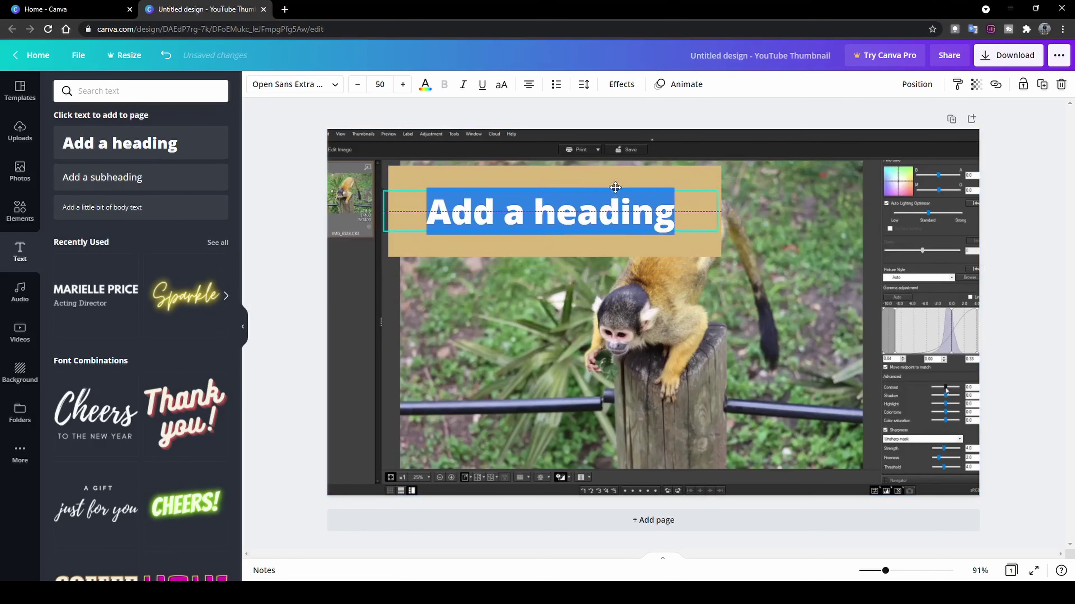
{"action": "left_click_drag", "start_coordinate": [678, 215], "coordinate": [427, 220]}
{"action": "type", "text": "Digi"}
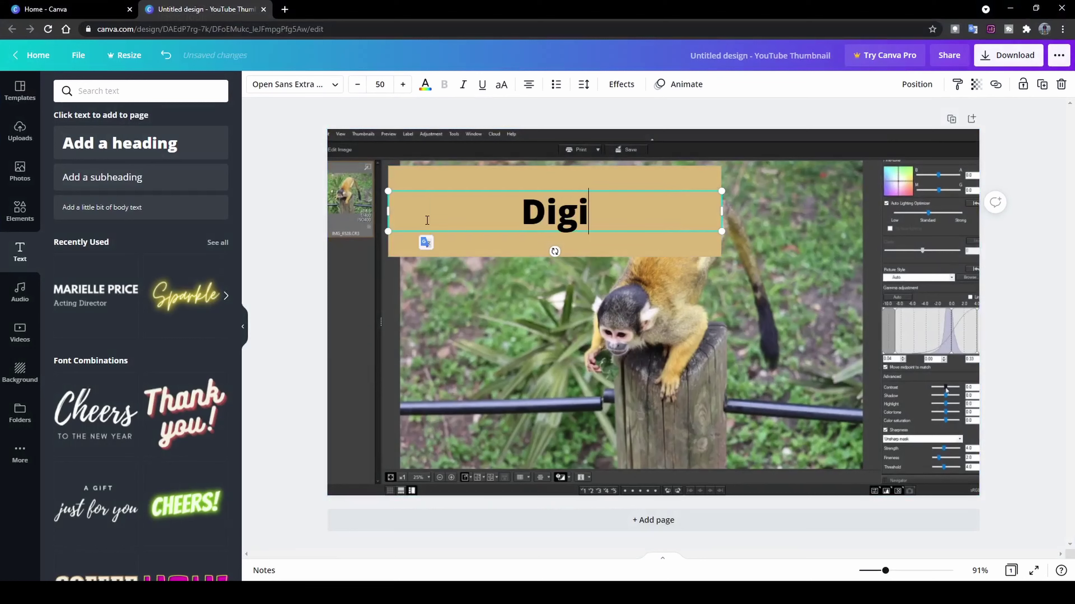
{"action": "type", "text": "tal Ph"}
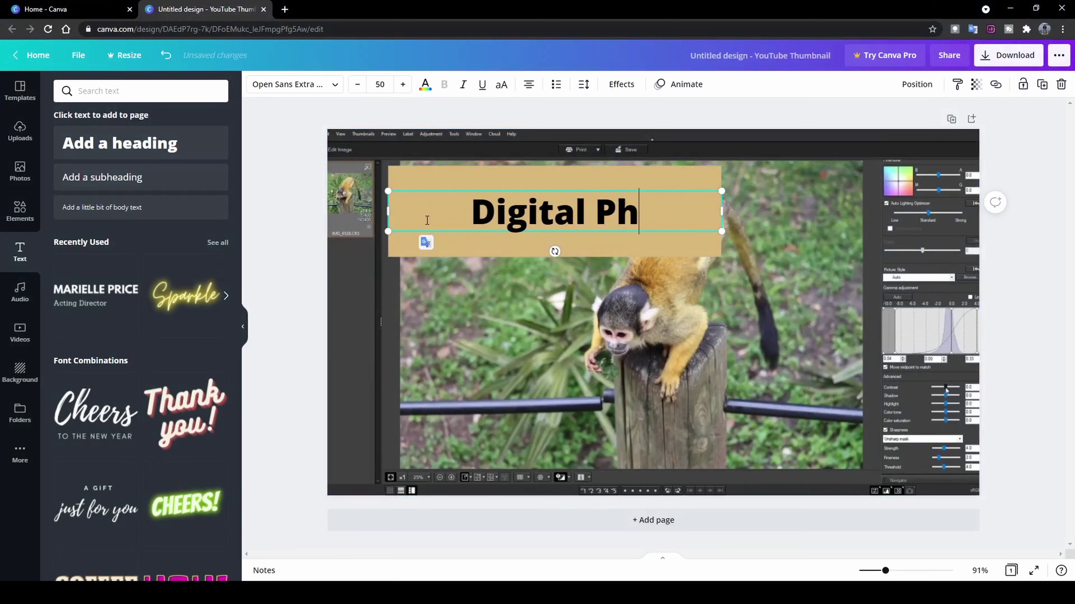
{"action": "type", "text": "oto Professional"}
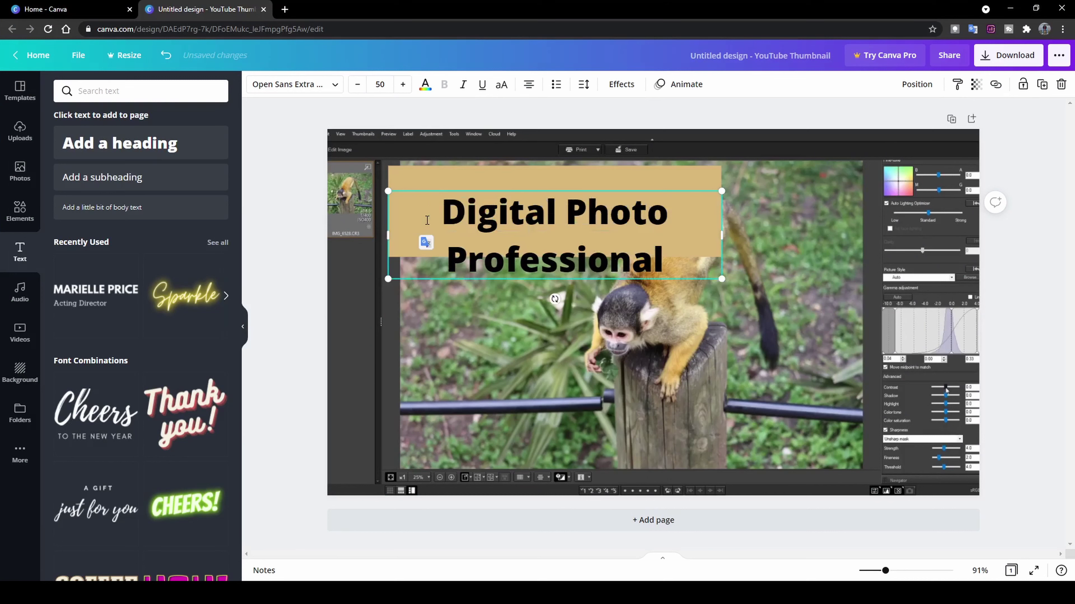
{"action": "type", "text": " 4"}
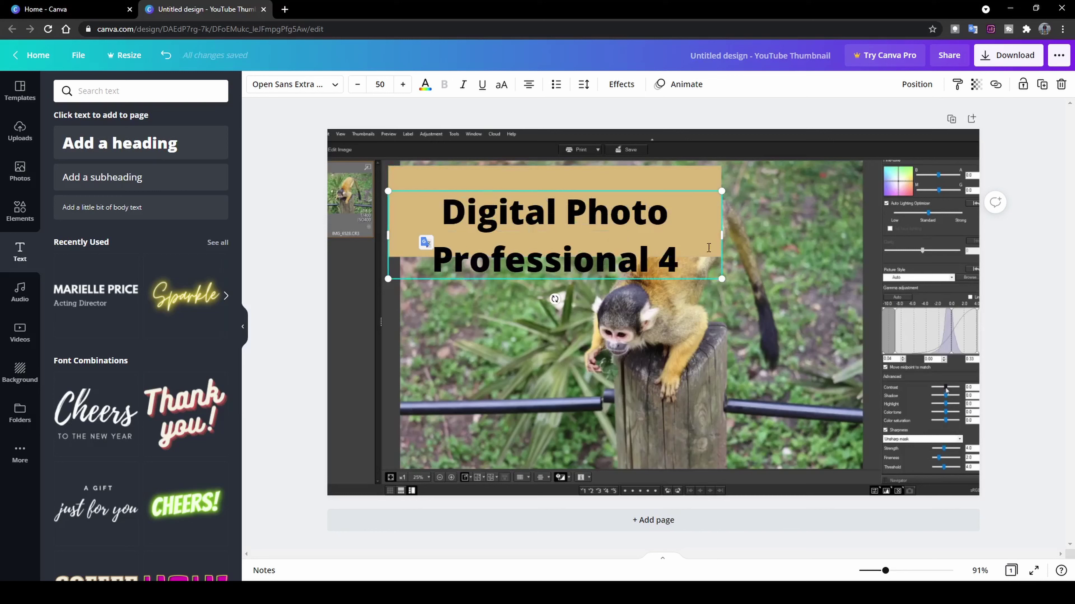
{"action": "left_click_drag", "start_coordinate": [725, 235], "coordinate": [901, 229]}
Step: Resize the tan rectangle into a slimmer strip spanning the full heading width
{"action": "left_click", "coordinate": [698, 247]}
{"action": "left_click_drag", "start_coordinate": [722, 214], "coordinate": [911, 214]}
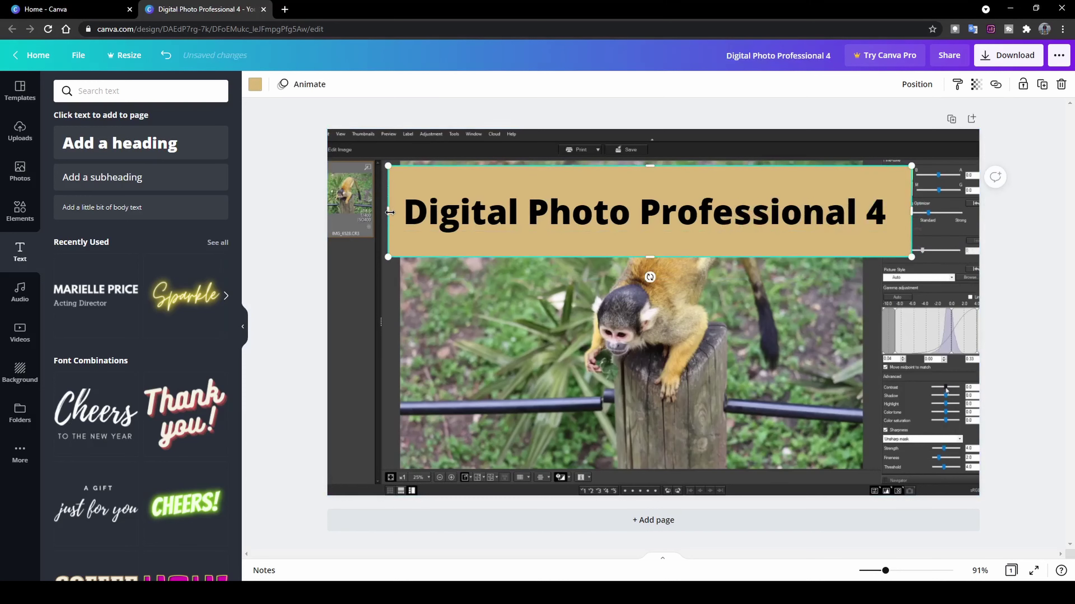
{"action": "left_click_drag", "start_coordinate": [651, 165], "coordinate": [652, 183]}
{"action": "left_click_drag", "start_coordinate": [652, 259], "coordinate": [652, 239]}
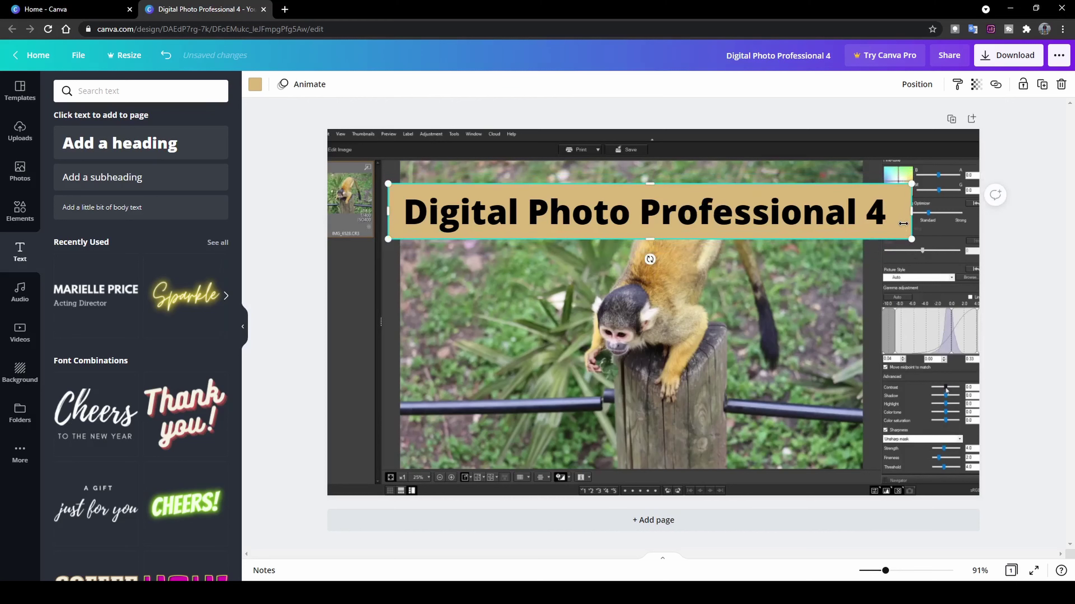
{"action": "left_click", "coordinate": [888, 209]}
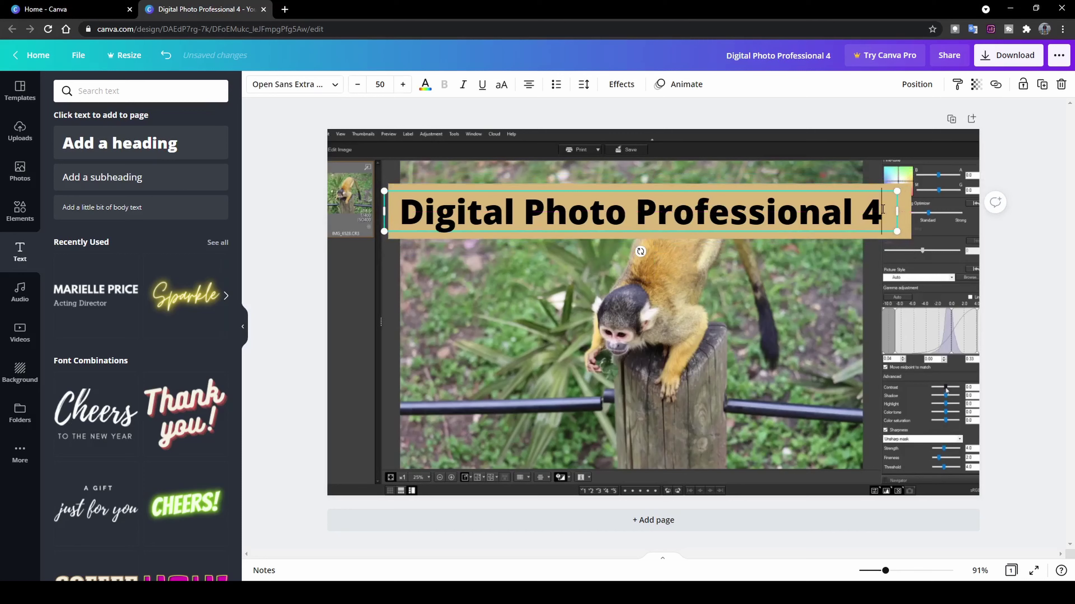
{"action": "left_click_drag", "start_coordinate": [886, 209], "coordinate": [375, 230]}
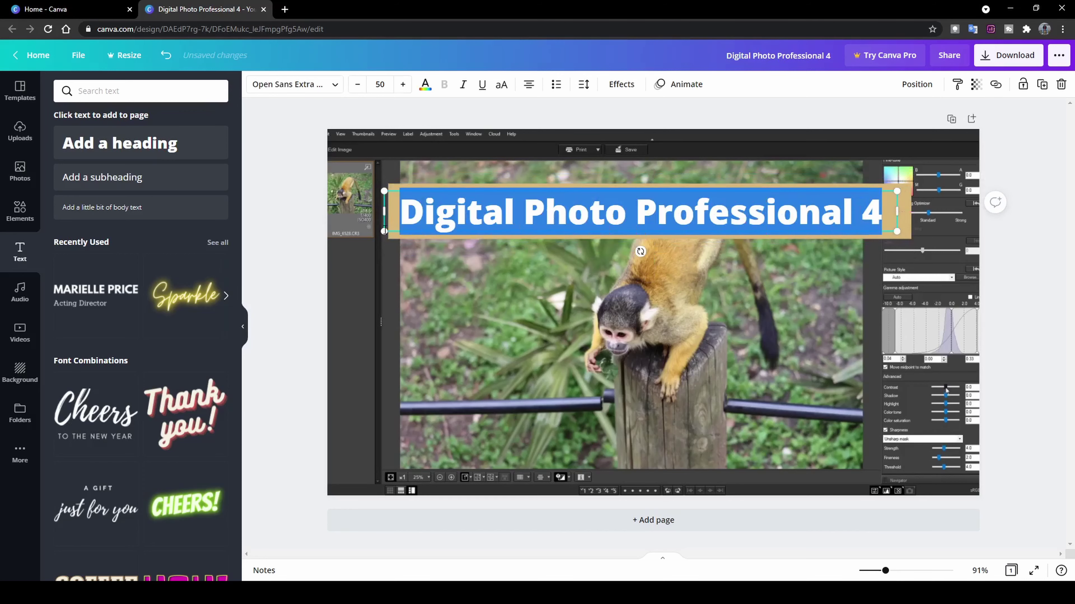
Step: Change the title font to Granaina, then switch it to Glacial Indifference
{"action": "left_click", "coordinate": [340, 85]}
{"action": "left_click", "coordinate": [119, 189]}
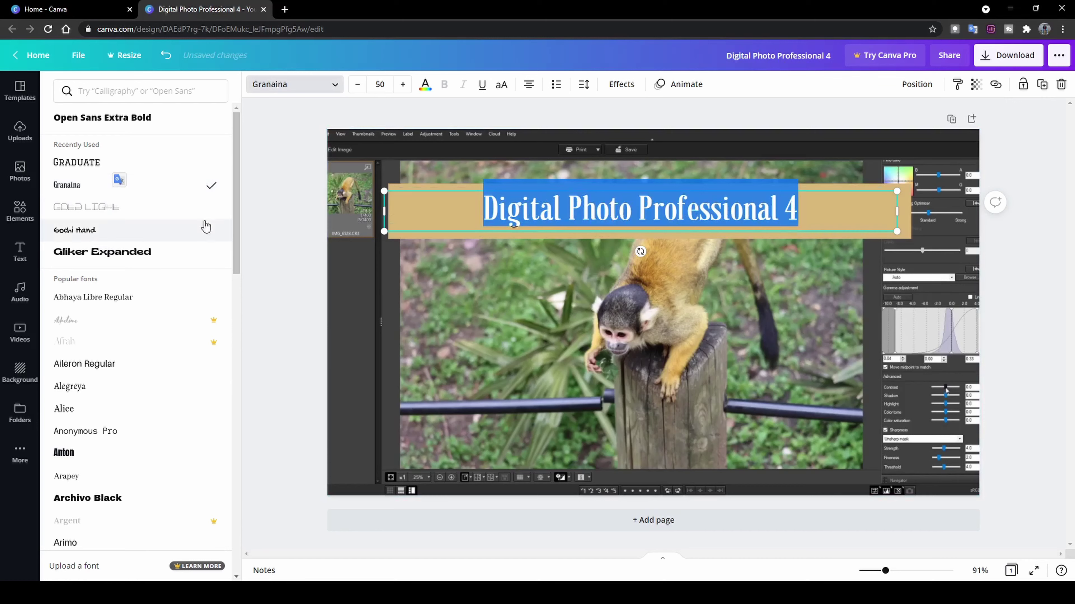
{"action": "scroll", "coordinate": [235, 221], "scroll_direction": "down", "scroll_amount": 4}
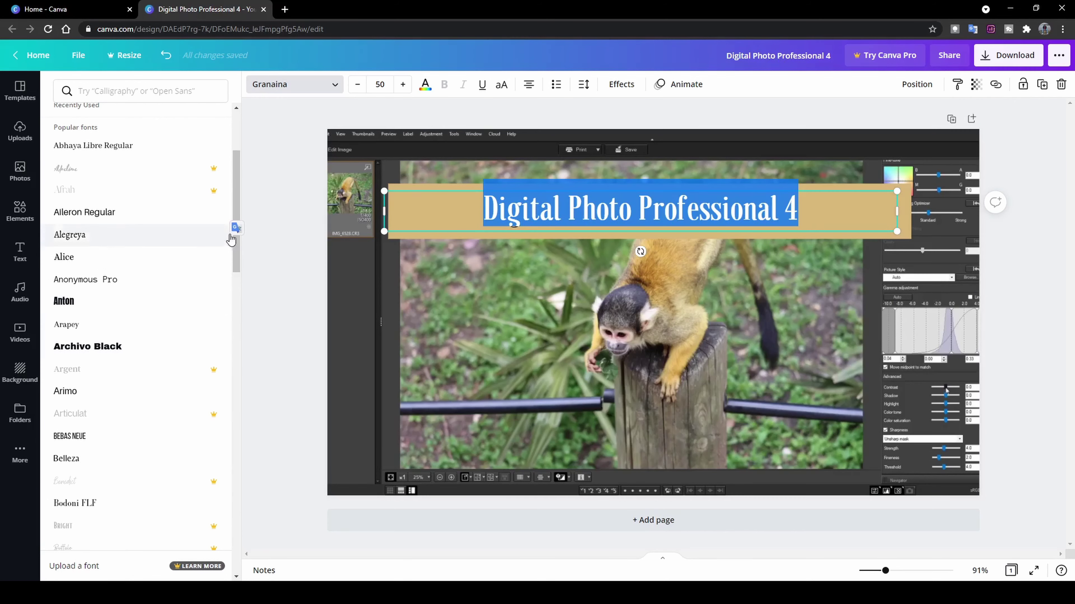
{"action": "scroll", "coordinate": [238, 309], "scroll_direction": "down", "scroll_amount": 7}
{"action": "scroll", "coordinate": [240, 327], "scroll_direction": "down", "scroll_amount": 4}
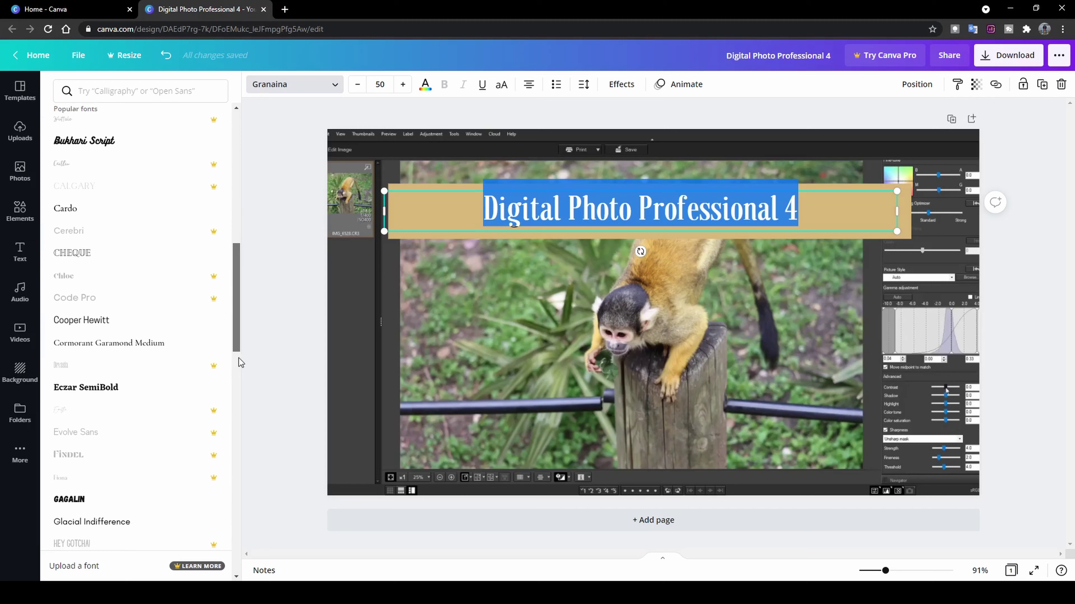
{"action": "left_click", "coordinate": [139, 525]}
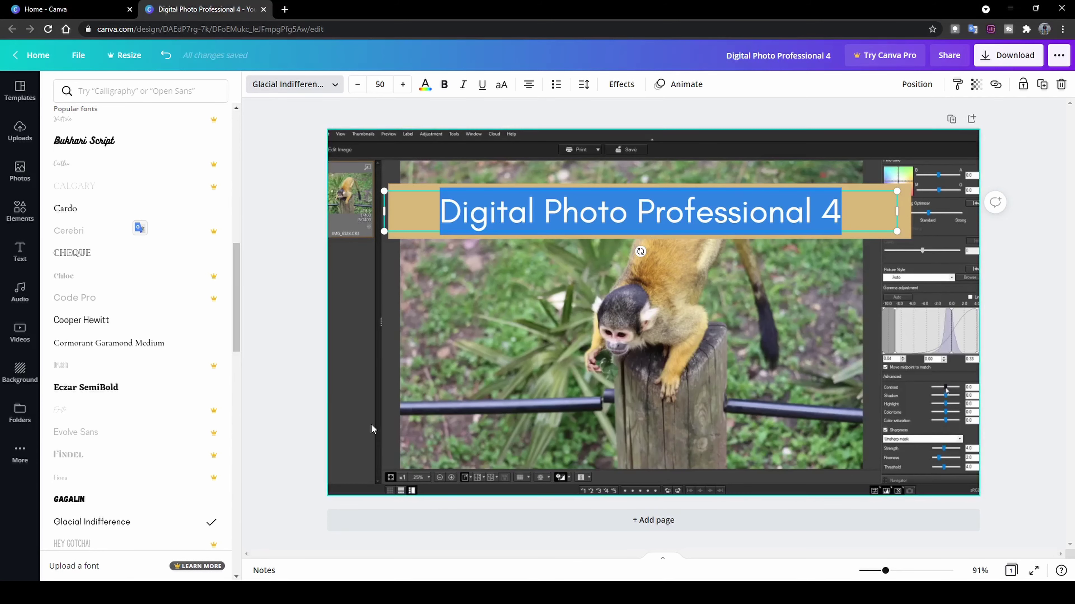
{"action": "left_click", "coordinate": [424, 84]}
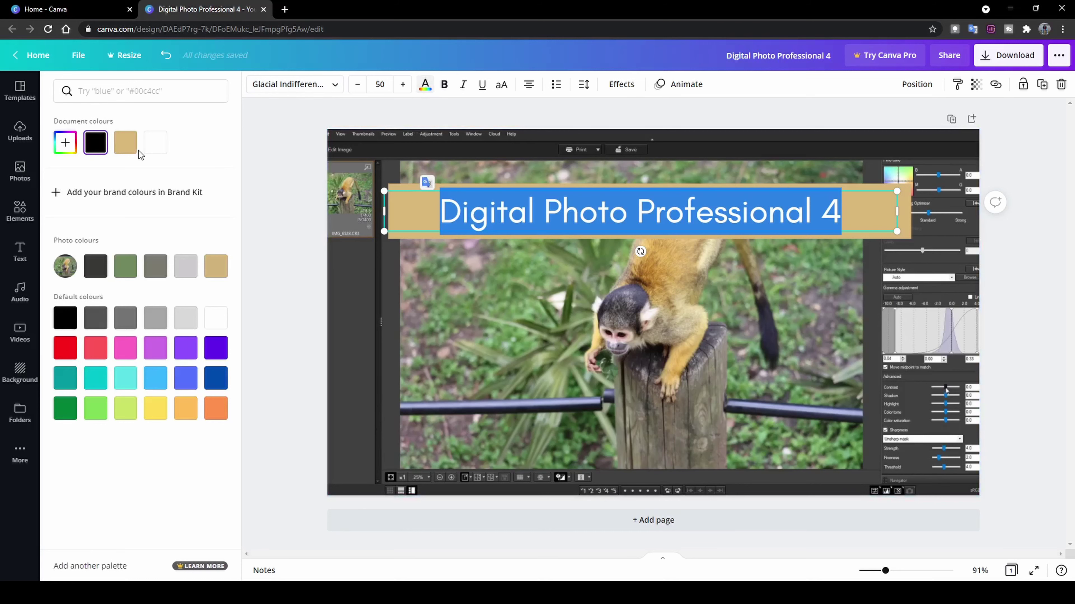
Step: Make the title text white and narrow the tan rectangle behind it
{"action": "left_click", "coordinate": [155, 142]}
{"action": "key", "text": "Escape"}
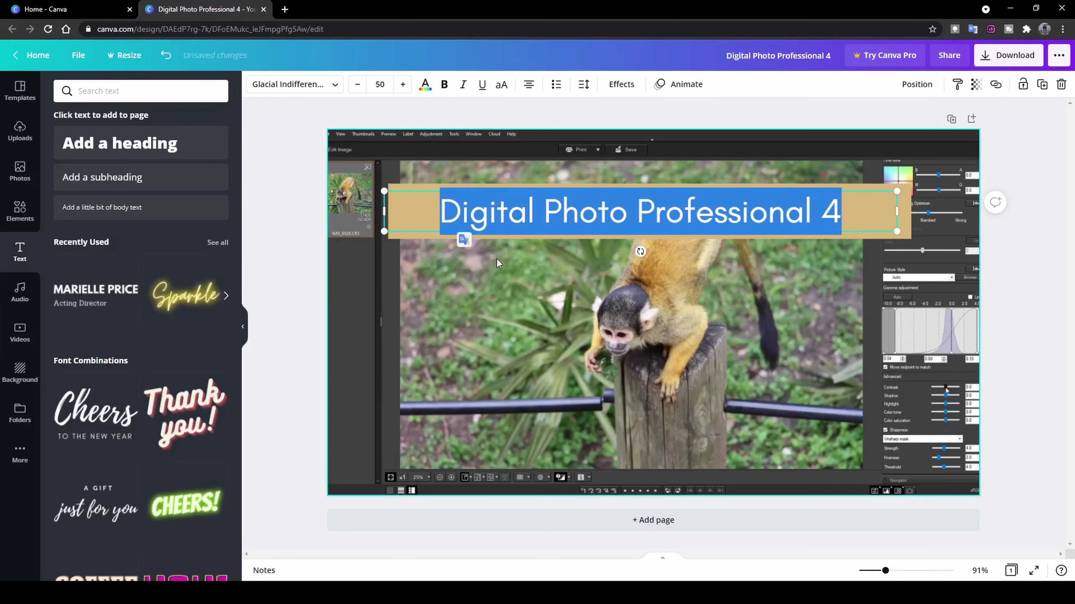
{"action": "left_click", "coordinate": [498, 264]}
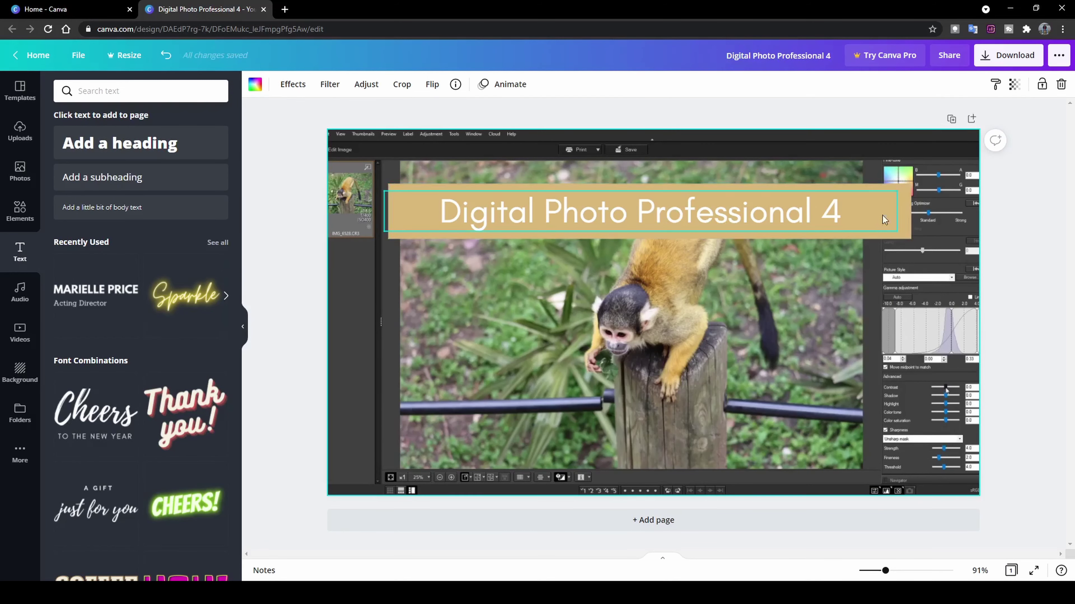
{"action": "left_click", "coordinate": [903, 213]}
{"action": "left_click_drag", "start_coordinate": [911, 210], "coordinate": [885, 214]}
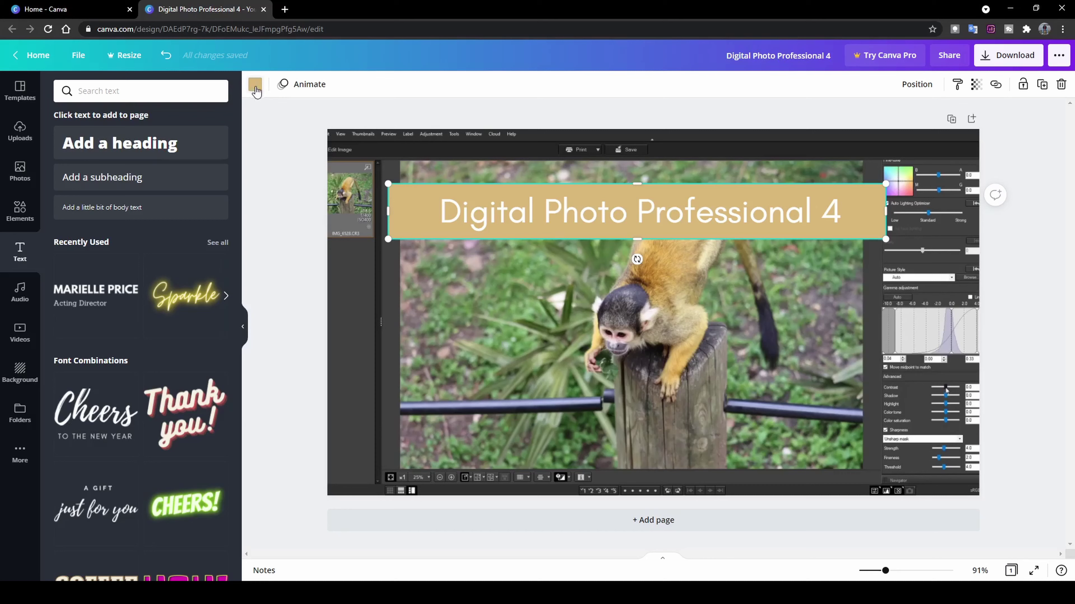
Step: Recolour the banner rectangle dark violet and select the title along with it
{"action": "left_click", "coordinate": [401, 197]}
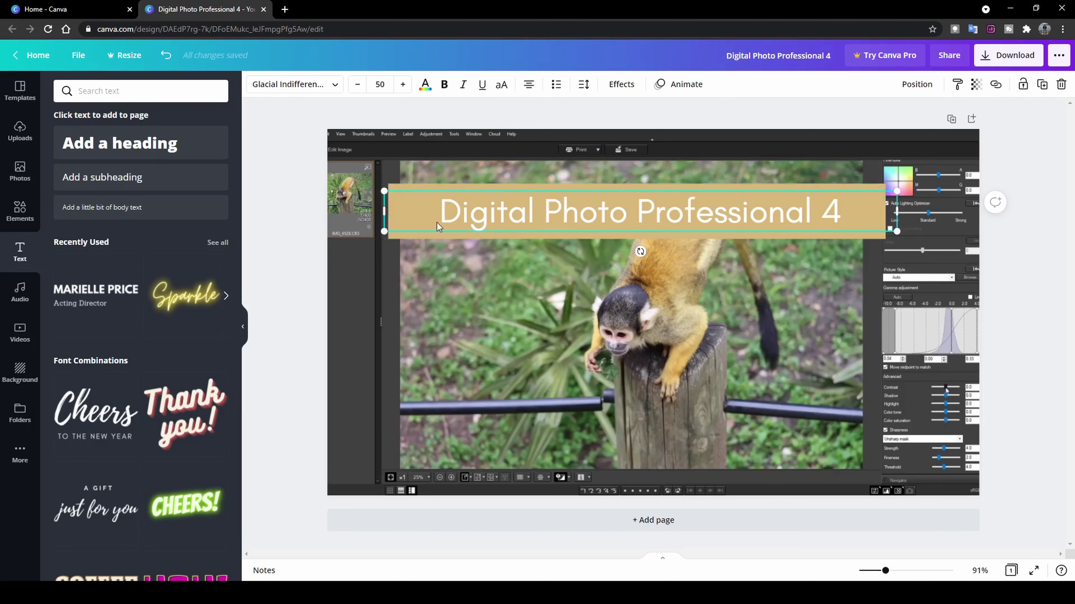
{"action": "left_click", "coordinate": [419, 186]}
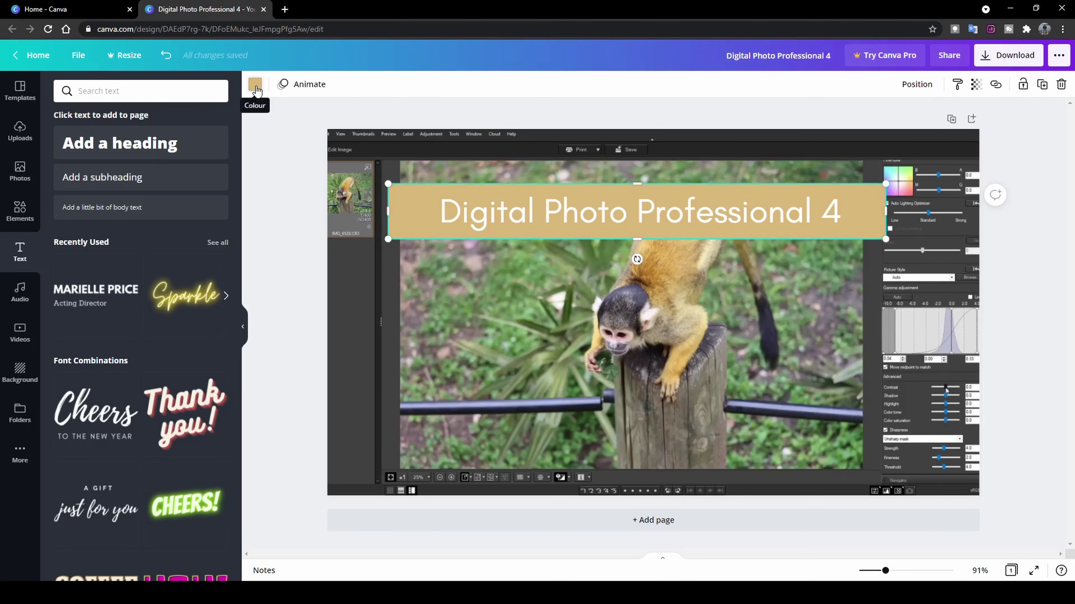
{"action": "left_click", "coordinate": [255, 86]}
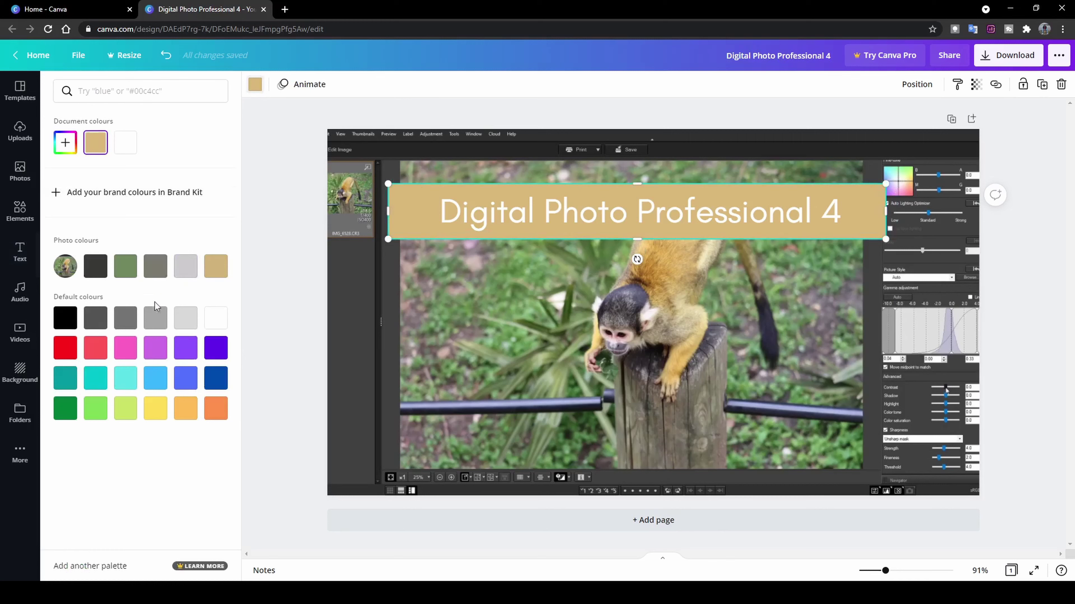
{"action": "left_click", "coordinate": [65, 347]}
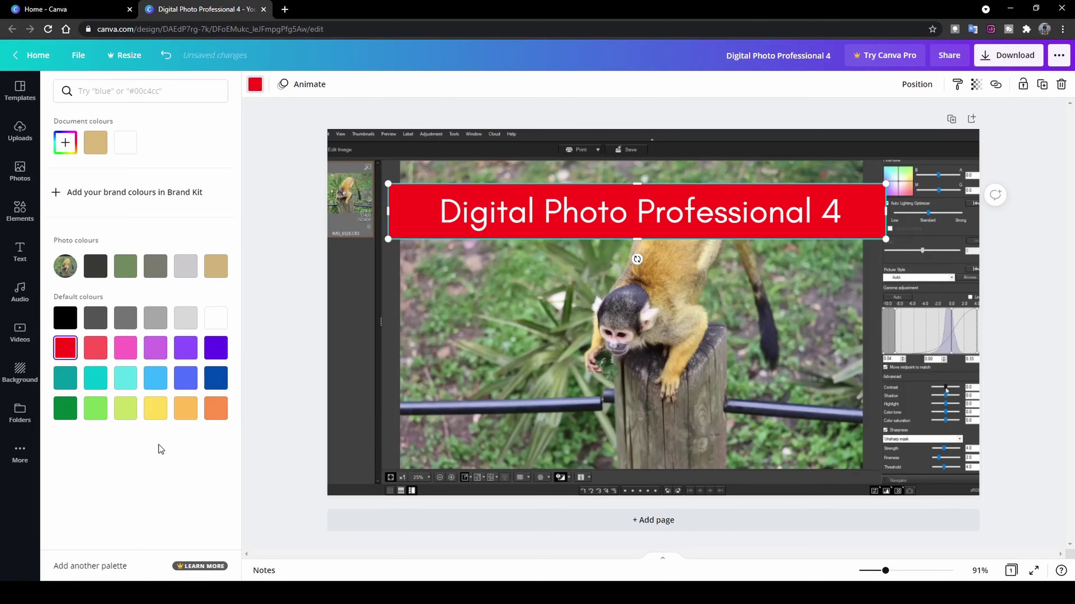
{"action": "left_click", "coordinate": [185, 348]}
{"action": "left_click", "coordinate": [216, 348]}
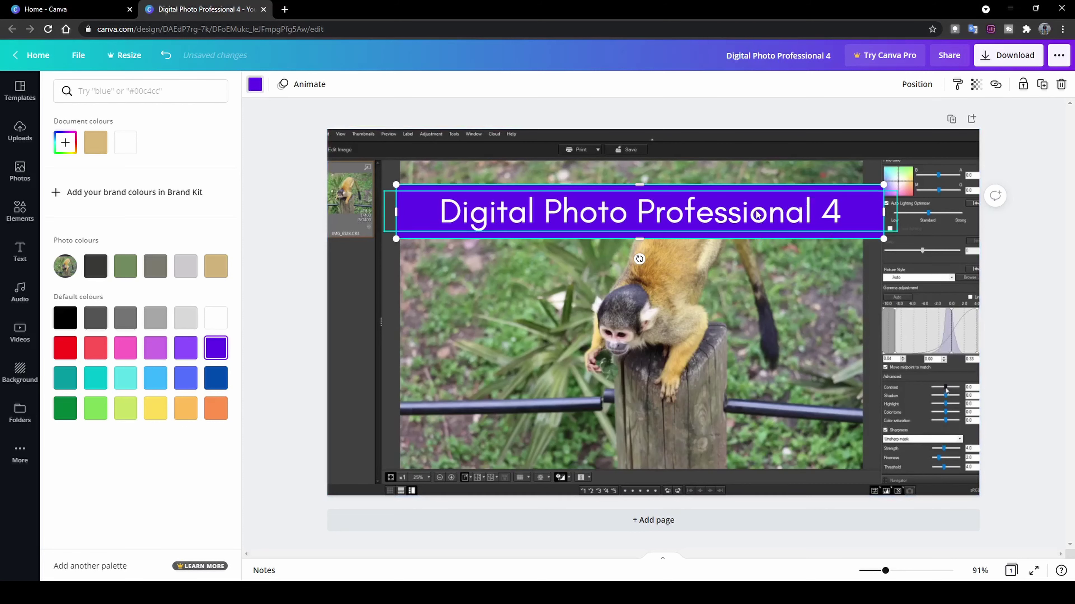
{"action": "key", "text": "ctrl+a"}
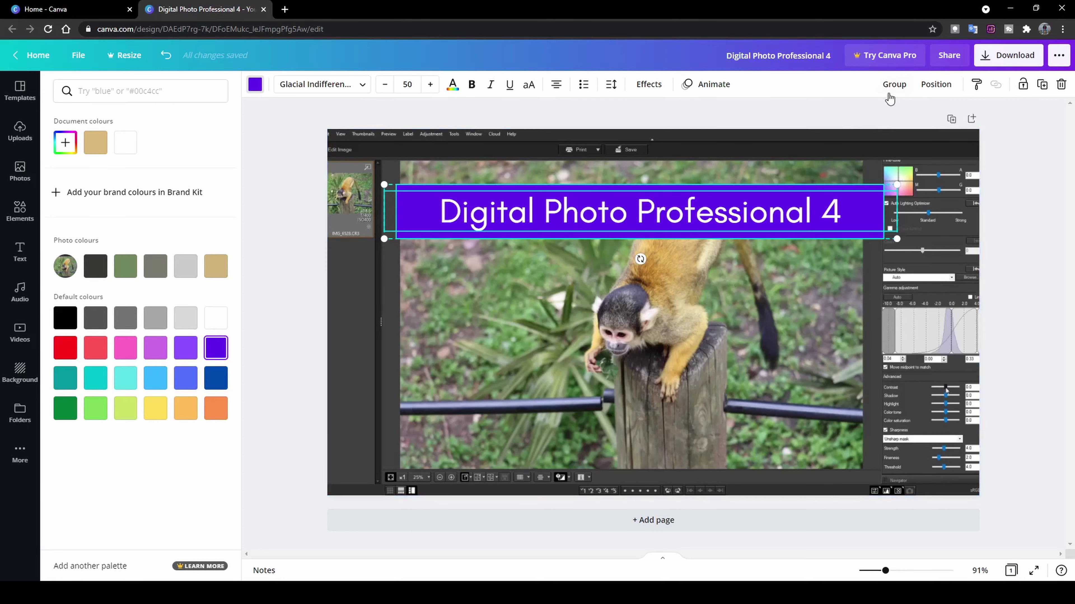
Step: Group the violet banner with its title, tilt it about 10° and enlarge it near the top
{"action": "left_click", "coordinate": [893, 85]}
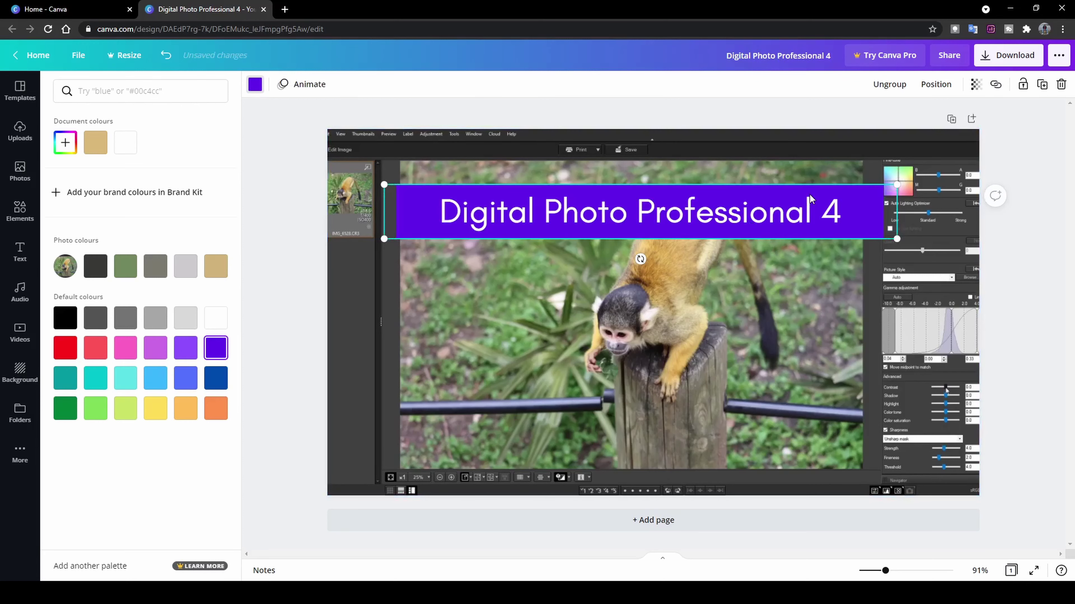
{"action": "mouse_move", "coordinate": [810, 199]}
{"action": "left_mouse_down"}
{"action": "mouse_move", "coordinate": [863, 231]}
{"action": "mouse_move", "coordinate": [815, 226]}
{"action": "mouse_move", "coordinate": [813, 180]}
{"action": "left_mouse_up"}
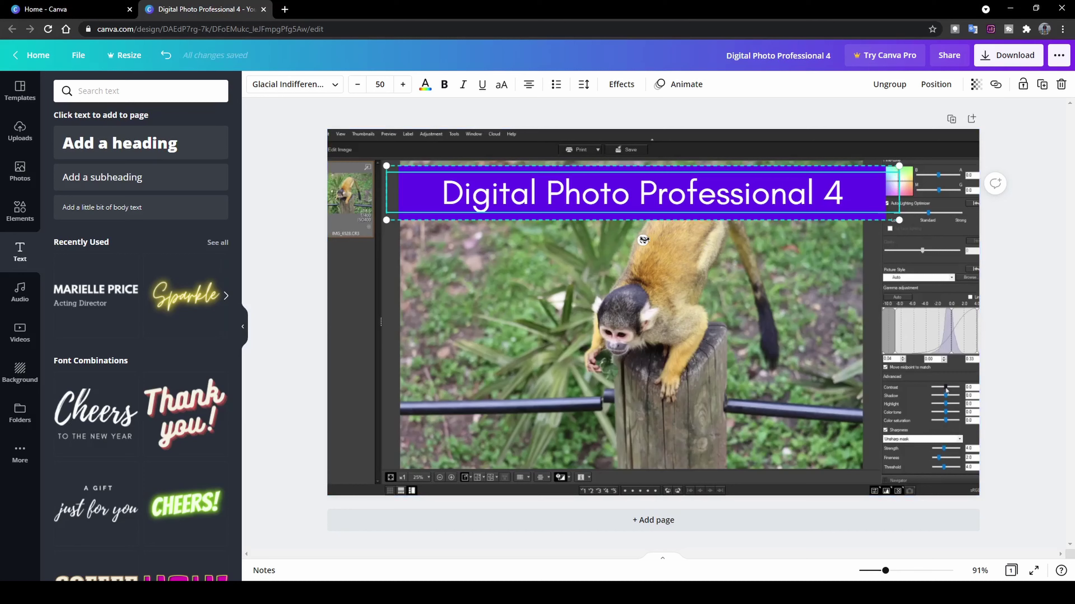
{"action": "left_click_drag", "start_coordinate": [643, 240], "coordinate": [636, 263]}
{"action": "left_click_drag", "start_coordinate": [884, 219], "coordinate": [948, 275]}
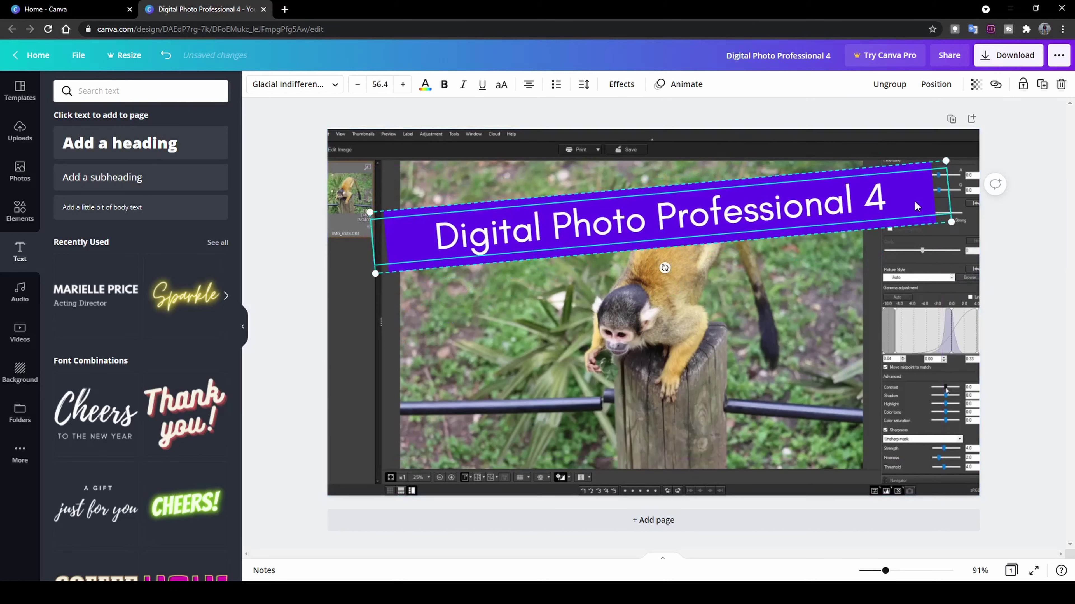
{"action": "left_click_drag", "start_coordinate": [913, 204], "coordinate": [885, 212]}
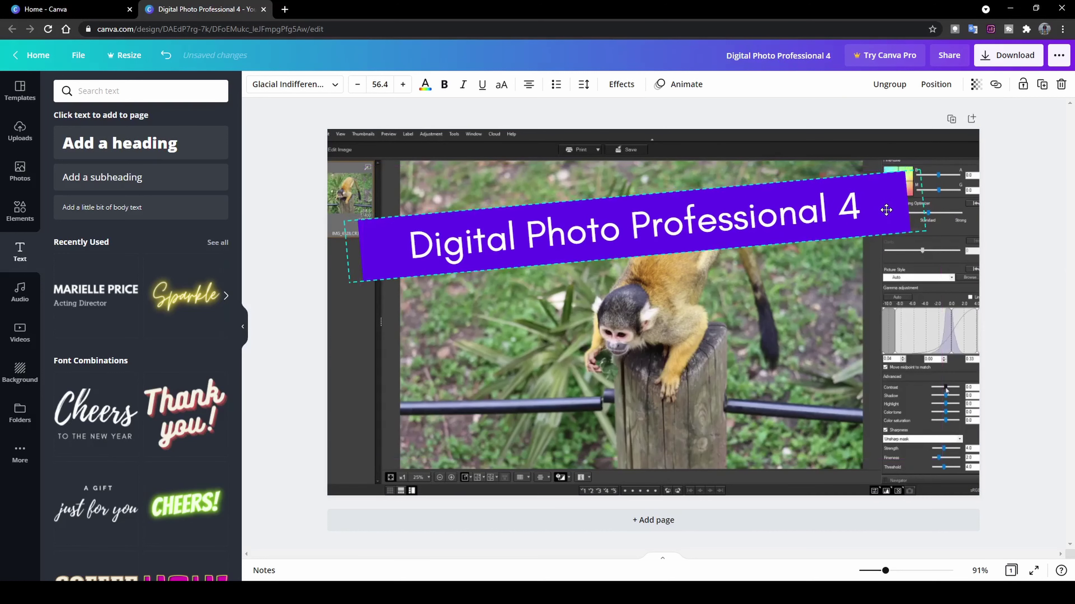
{"action": "left_click", "coordinate": [875, 348]}
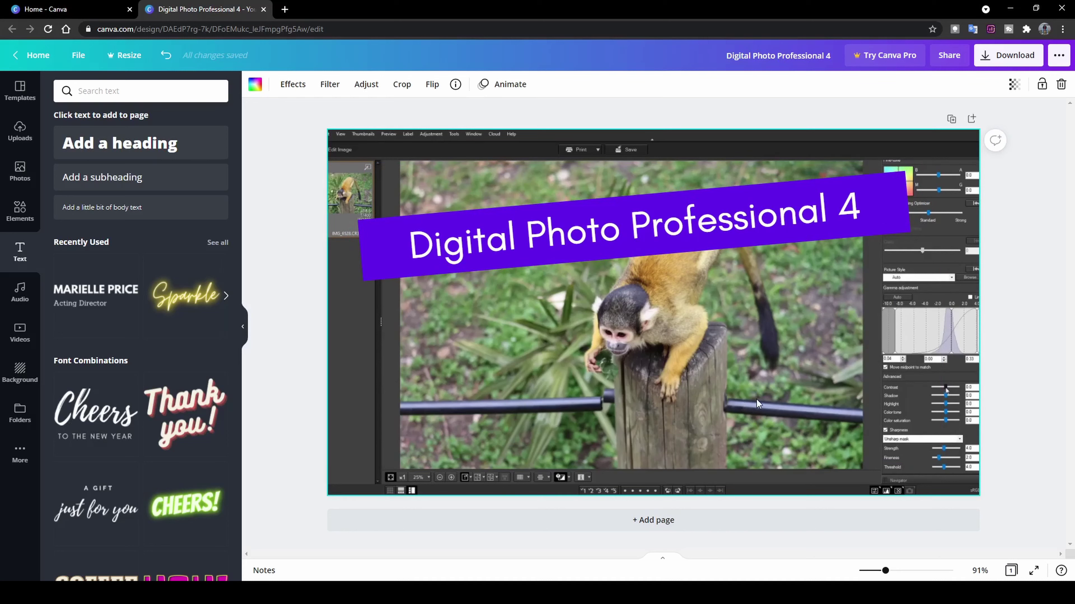
Step: Add a purple square and stretch it into a wide thin bar low on the picture
{"action": "left_click", "coordinate": [20, 210]}
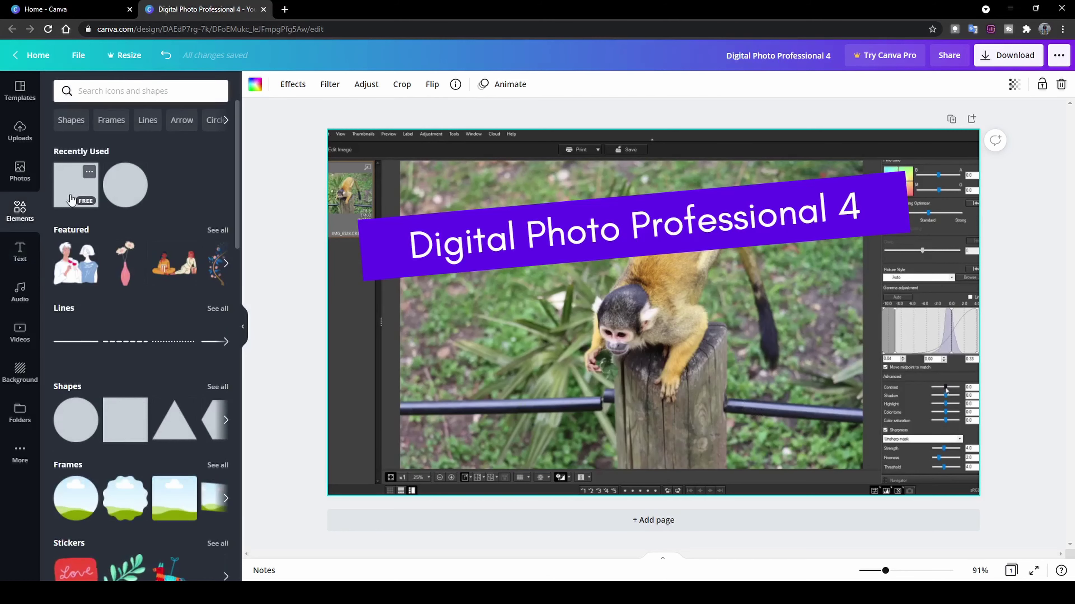
{"action": "left_click", "coordinate": [80, 186]}
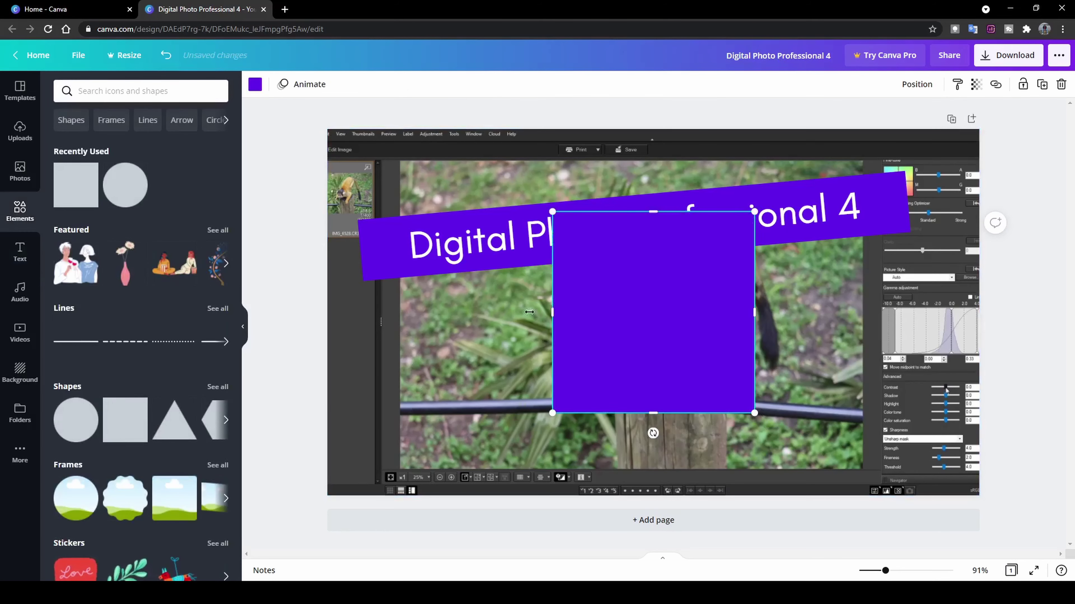
{"action": "left_click_drag", "start_coordinate": [529, 312], "coordinate": [387, 313]}
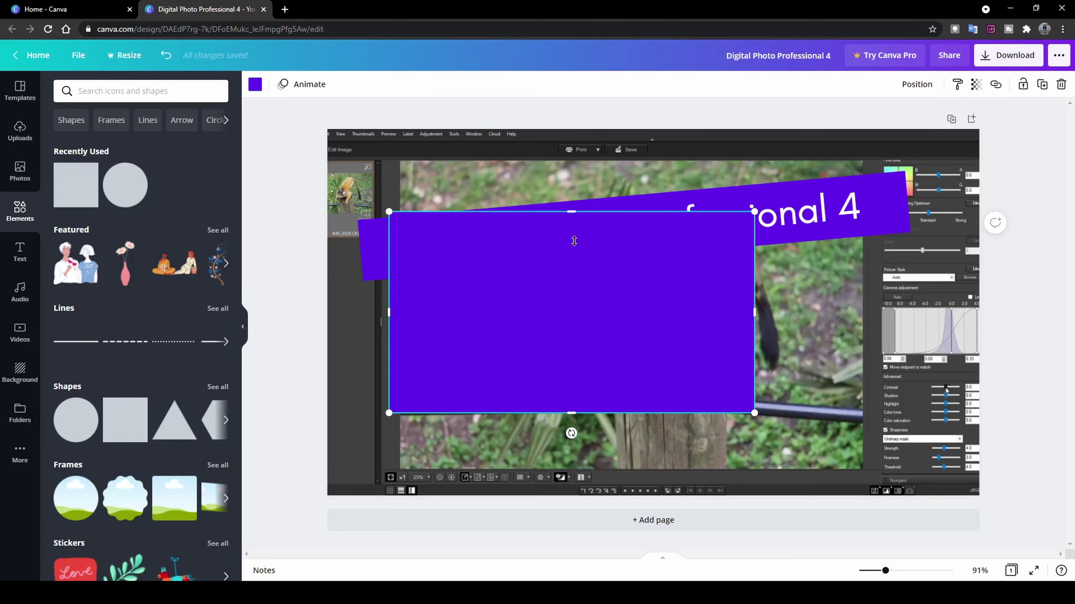
{"action": "left_click_drag", "start_coordinate": [573, 241], "coordinate": [618, 384]}
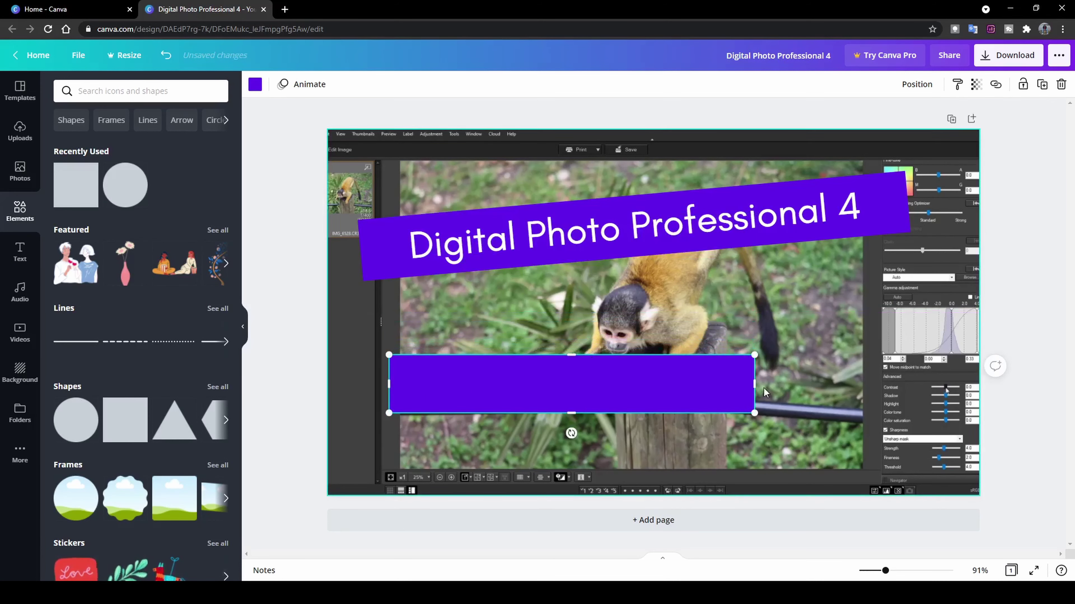
{"action": "left_click_drag", "start_coordinate": [754, 383], "coordinate": [914, 383]}
{"action": "left_click_drag", "start_coordinate": [388, 383], "coordinate": [363, 383]}
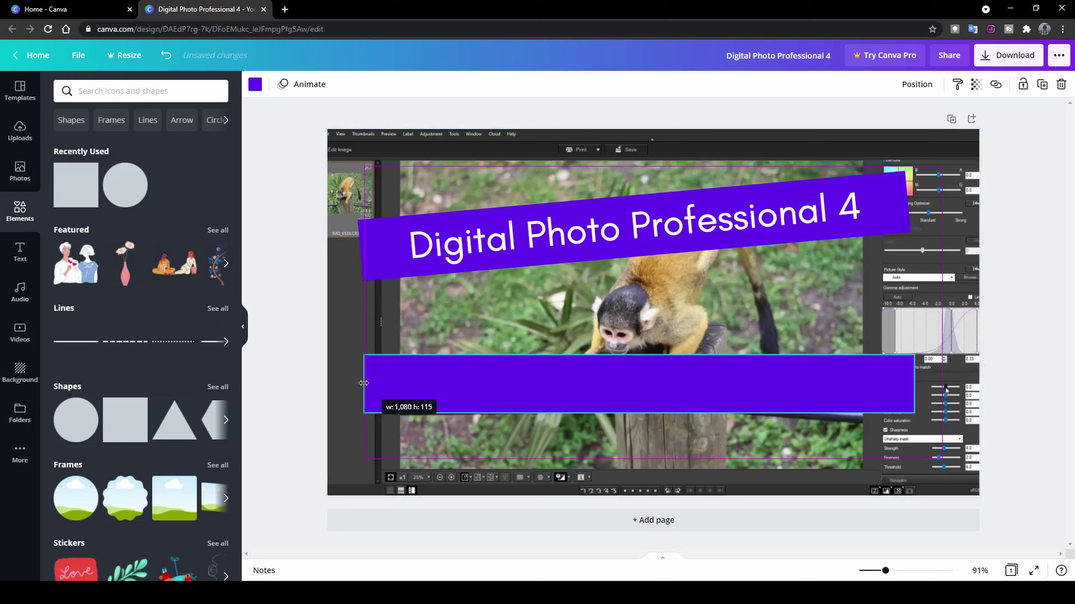
{"action": "left_click_drag", "start_coordinate": [676, 367], "coordinate": [716, 405]}
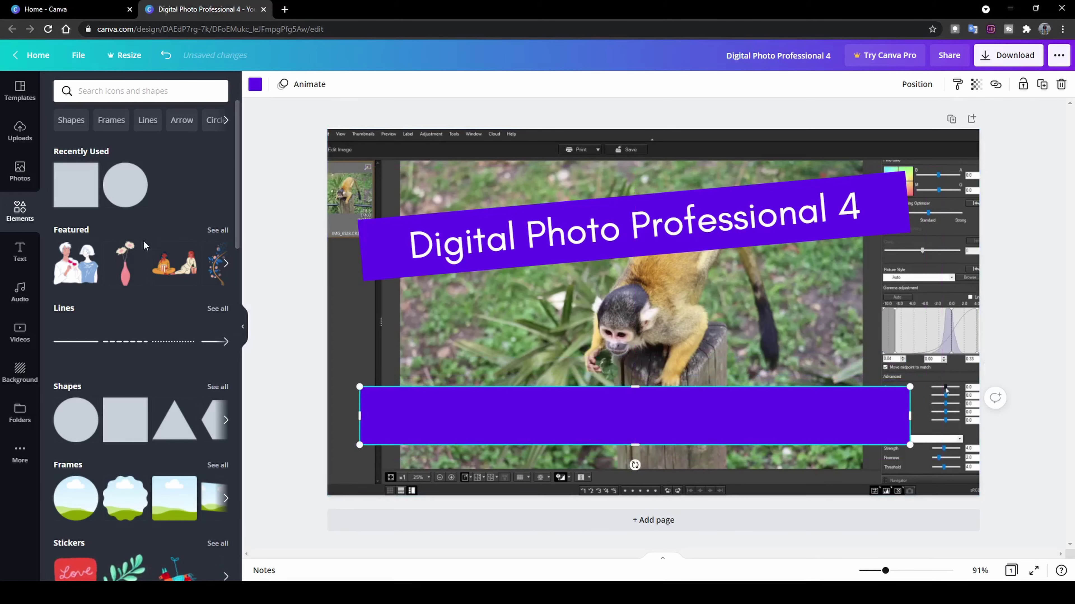
Step: Add a heading on the purple bar reading 'Tutorial for Beginners'
{"action": "left_click", "coordinate": [20, 253]}
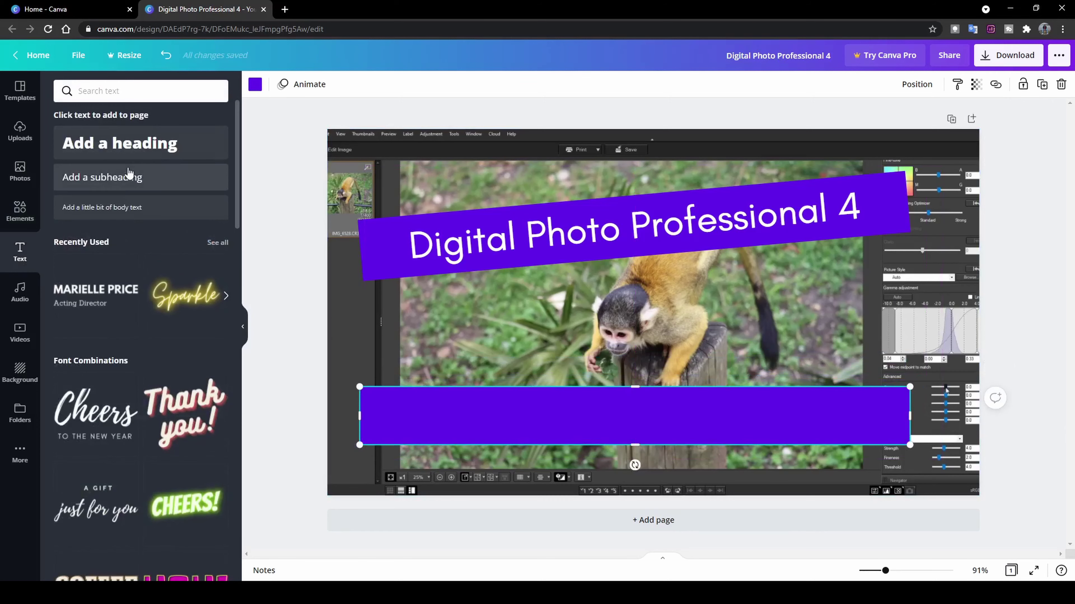
{"action": "left_click", "coordinate": [132, 153]}
{"action": "left_click", "coordinate": [601, 451]}
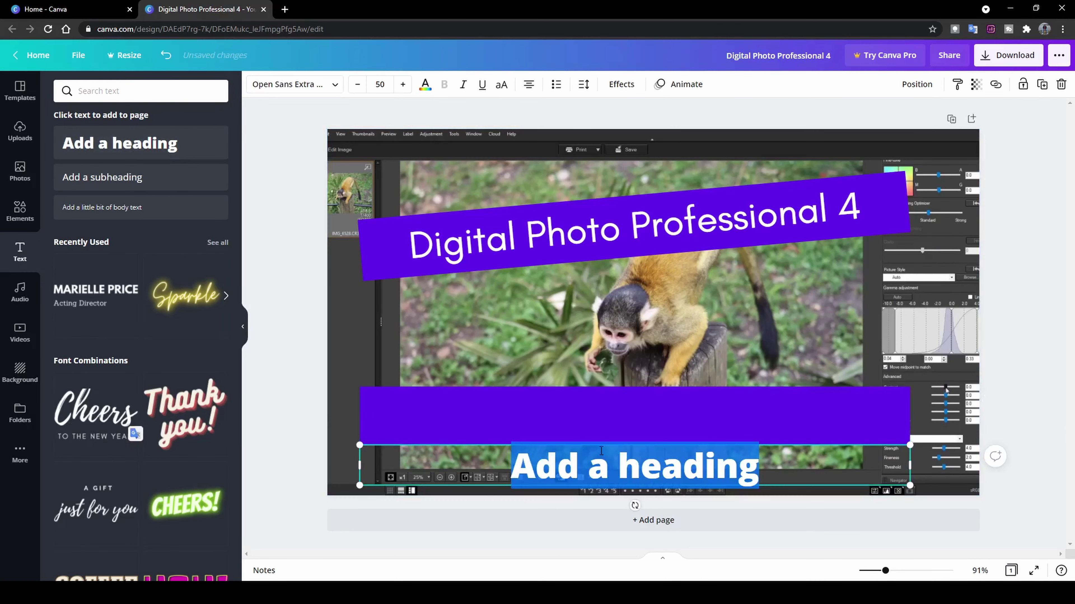
{"action": "left_click_drag", "start_coordinate": [616, 443], "coordinate": [616, 395]}
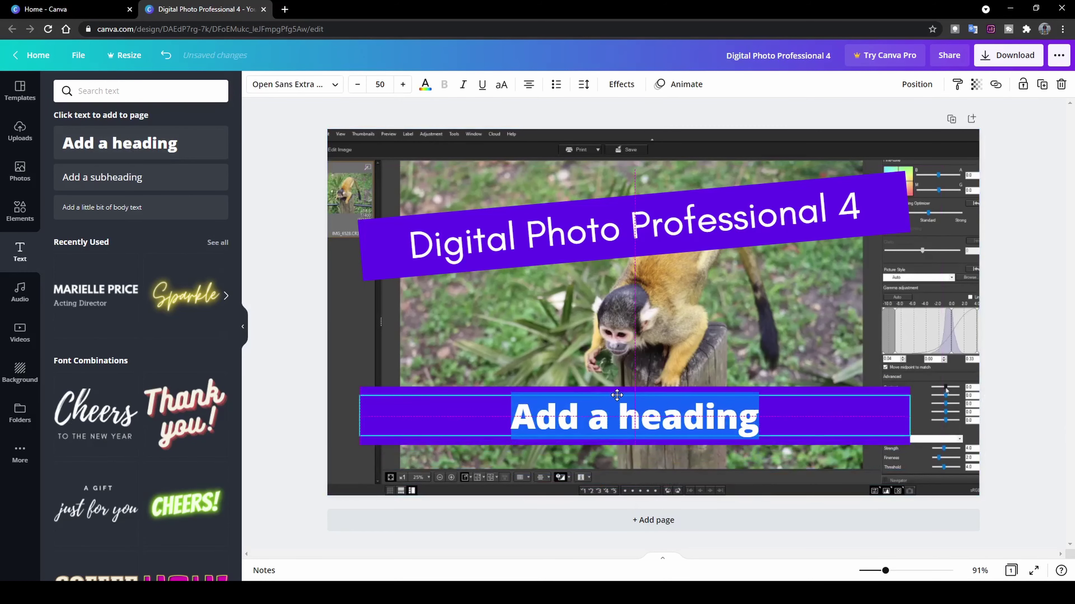
{"action": "key", "text": "BackSpace"}
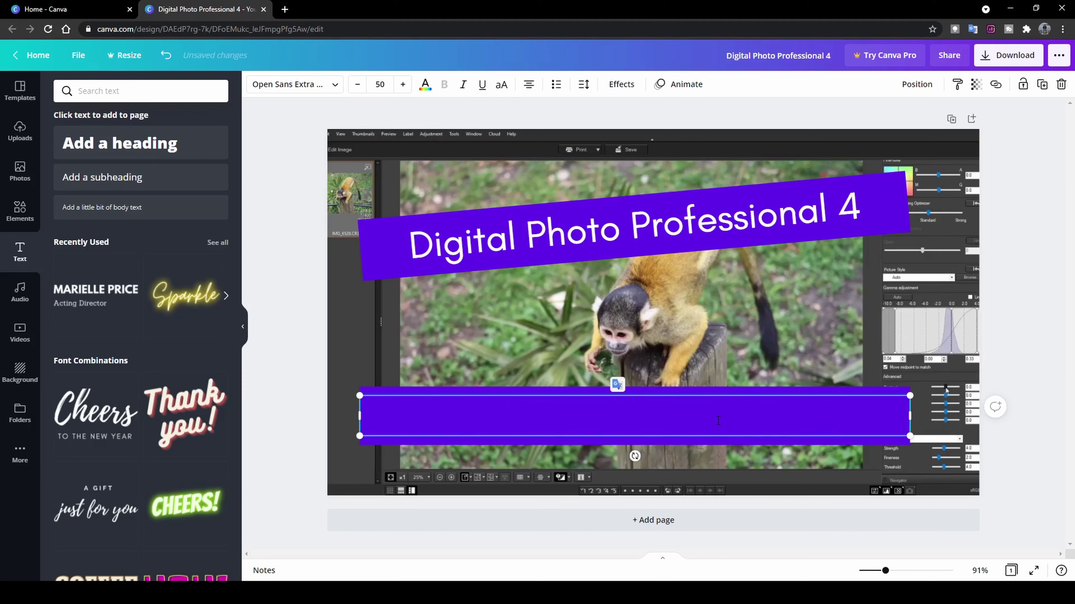
{"action": "type", "text": "Tutor"}
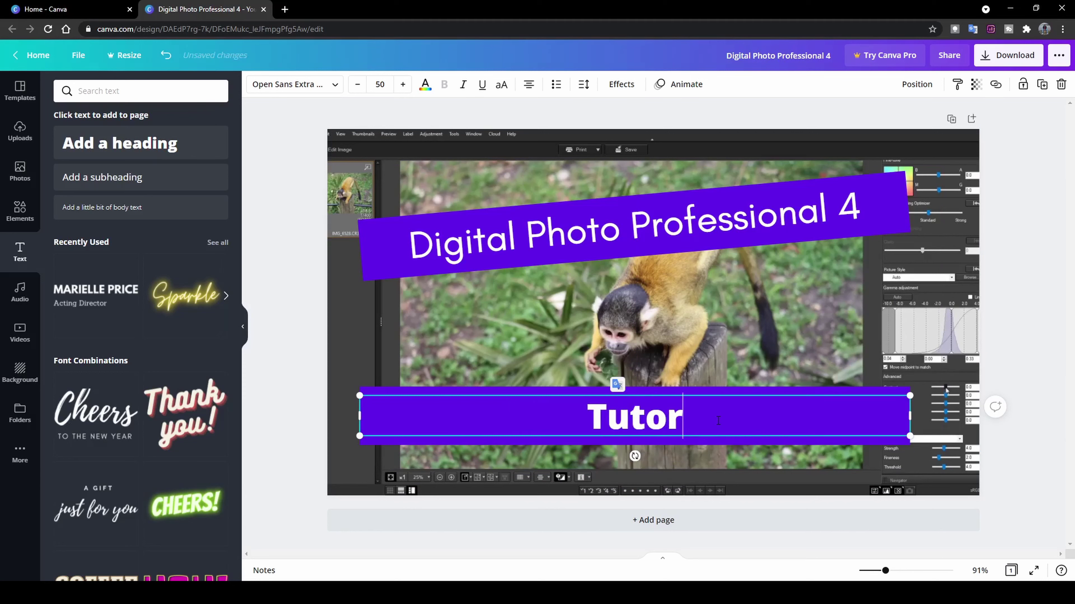
{"action": "type", "text": "ial for"}
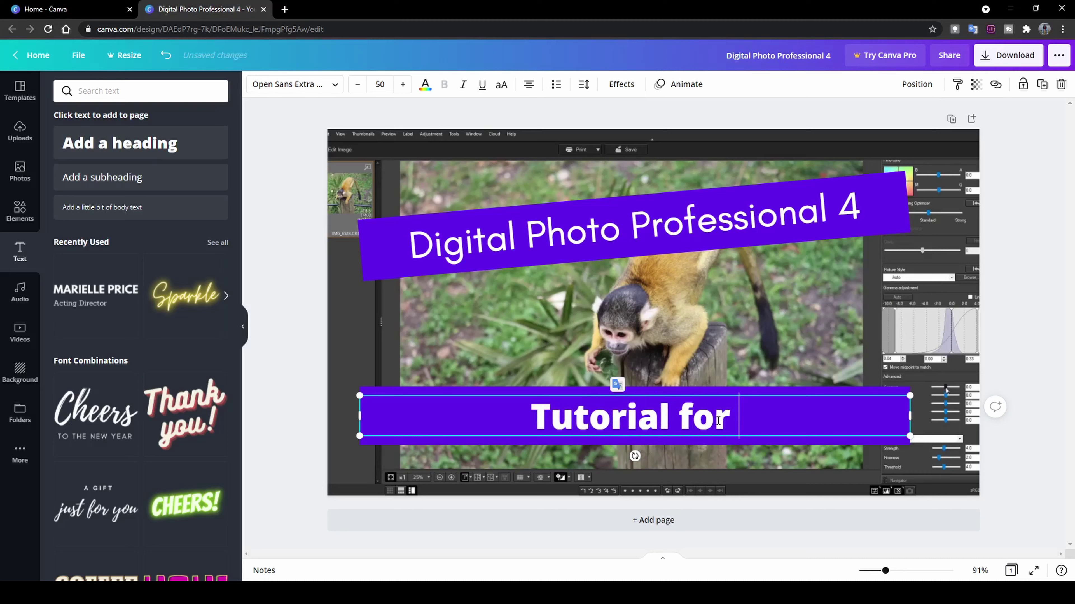
{"action": "type", "text": " Beginners"}
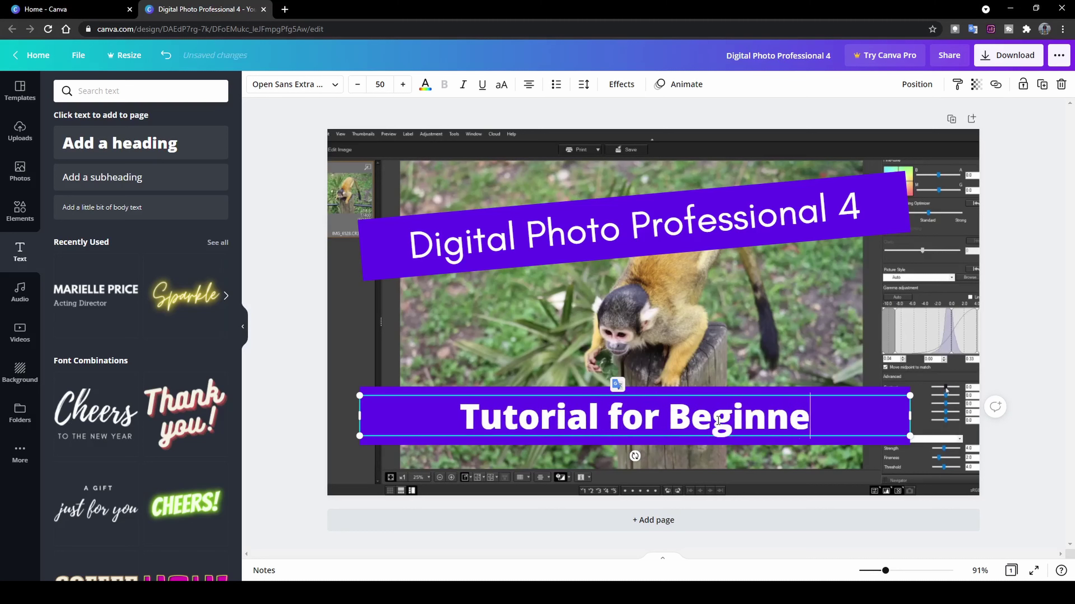
{"action": "left_click", "coordinate": [855, 391]}
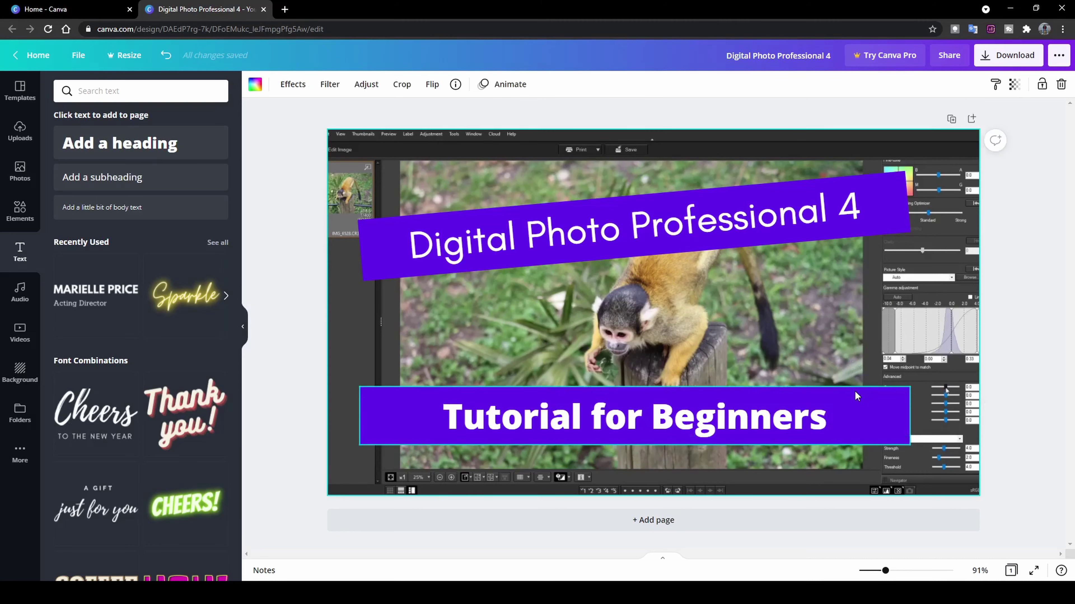
Step: Make the lower bar red and group it with the 'Tutorial for Beginners' text
{"action": "left_click", "coordinate": [855, 392]}
{"action": "left_click", "coordinate": [255, 86]}
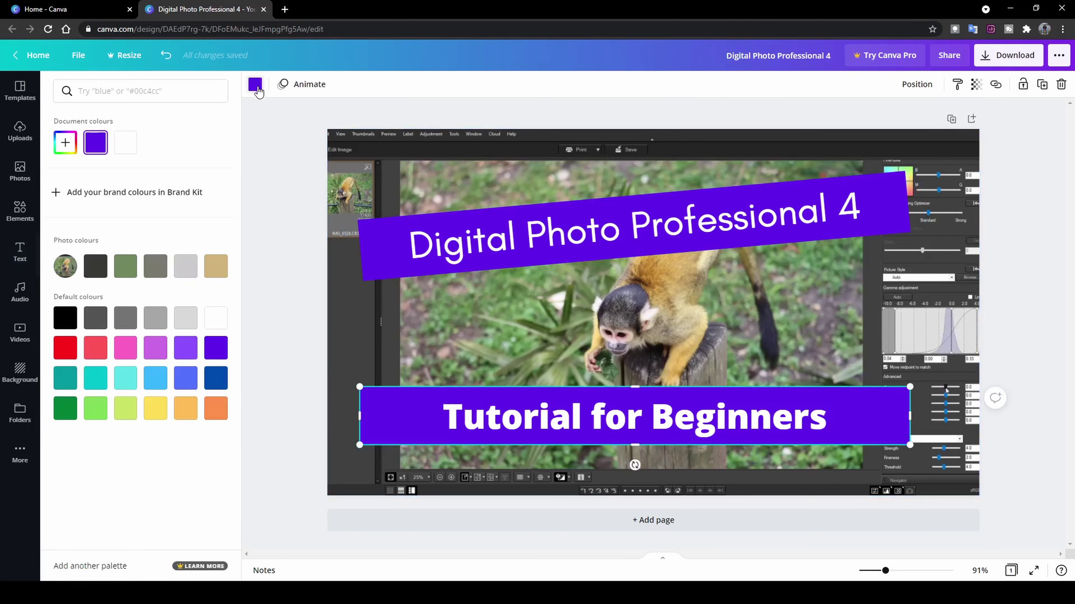
{"action": "left_click", "coordinate": [75, 345]}
{"action": "left_click", "coordinate": [757, 325]}
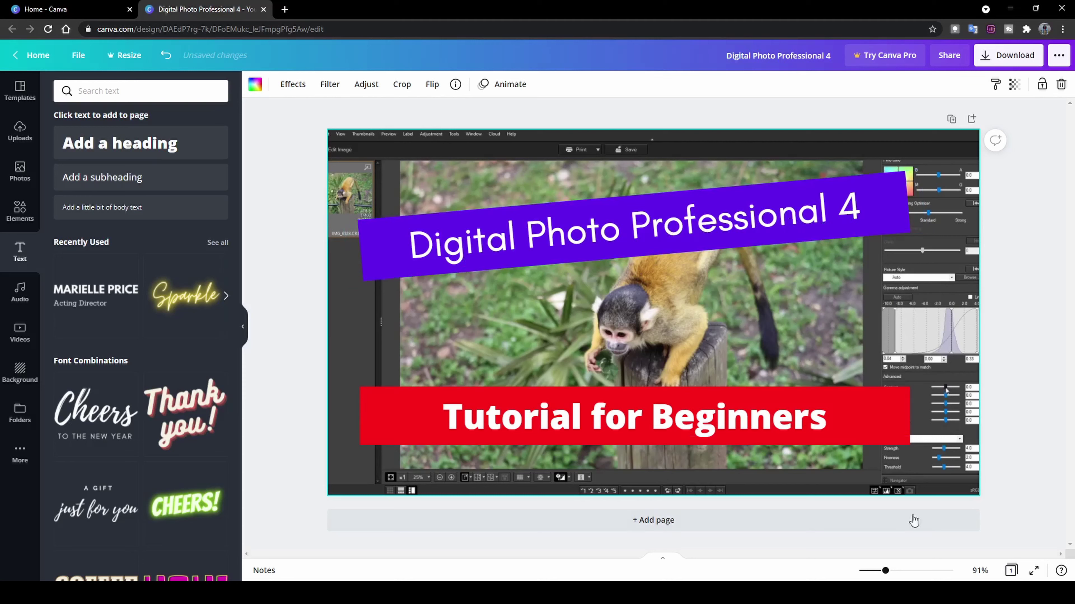
{"action": "left_click", "coordinate": [719, 417]}
{"action": "left_click", "coordinate": [804, 442], "text": "shift"}
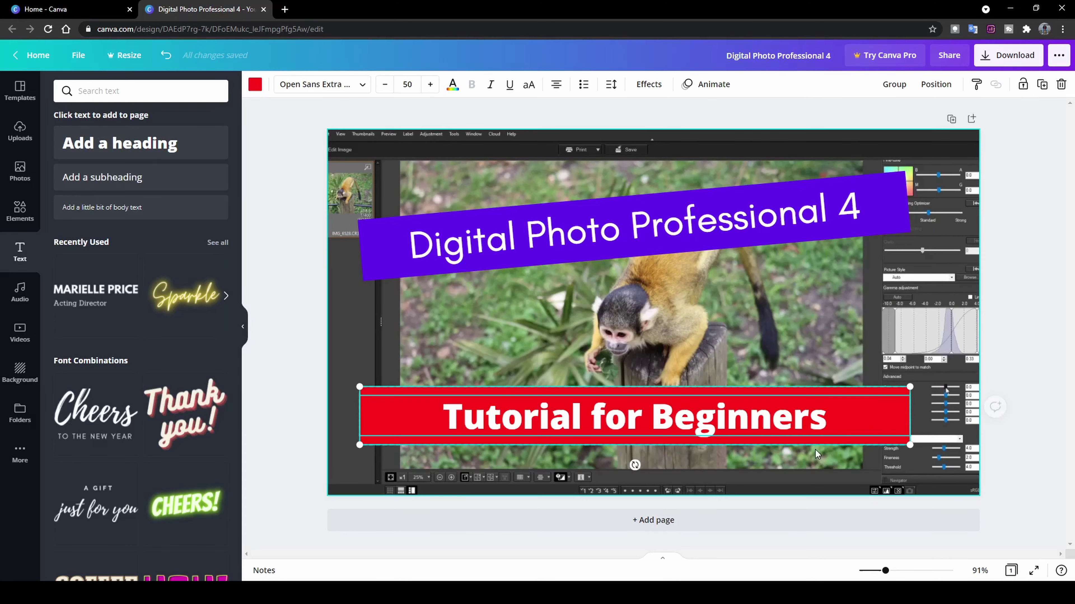
{"action": "left_click", "coordinate": [894, 85]}
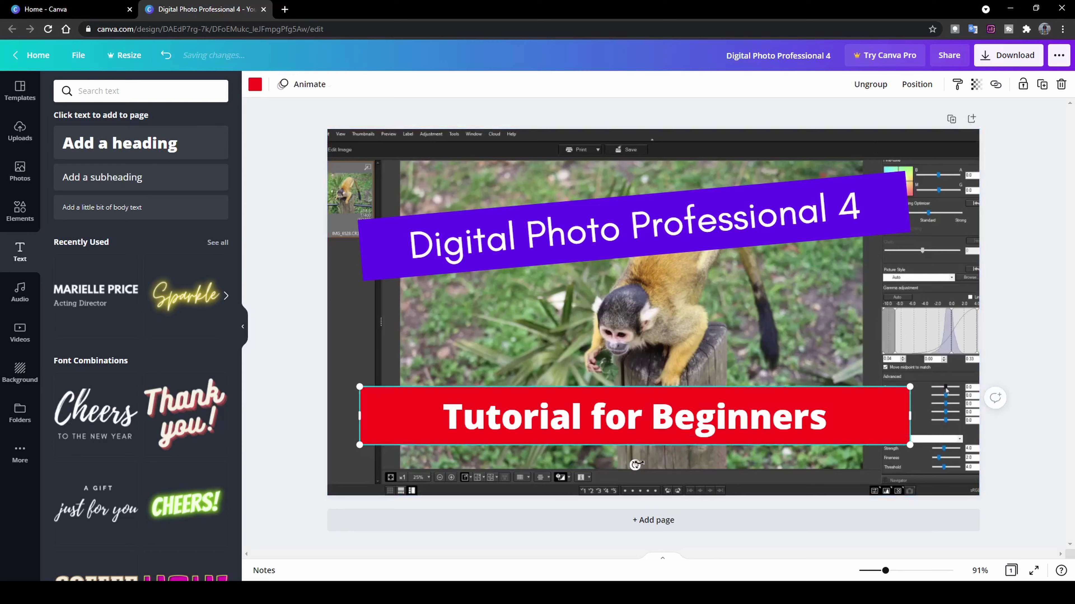
Step: Straighten the red banner so it sits level and stretch it wider to the right
{"action": "left_click_drag", "start_coordinate": [633, 464], "coordinate": [629, 465]}
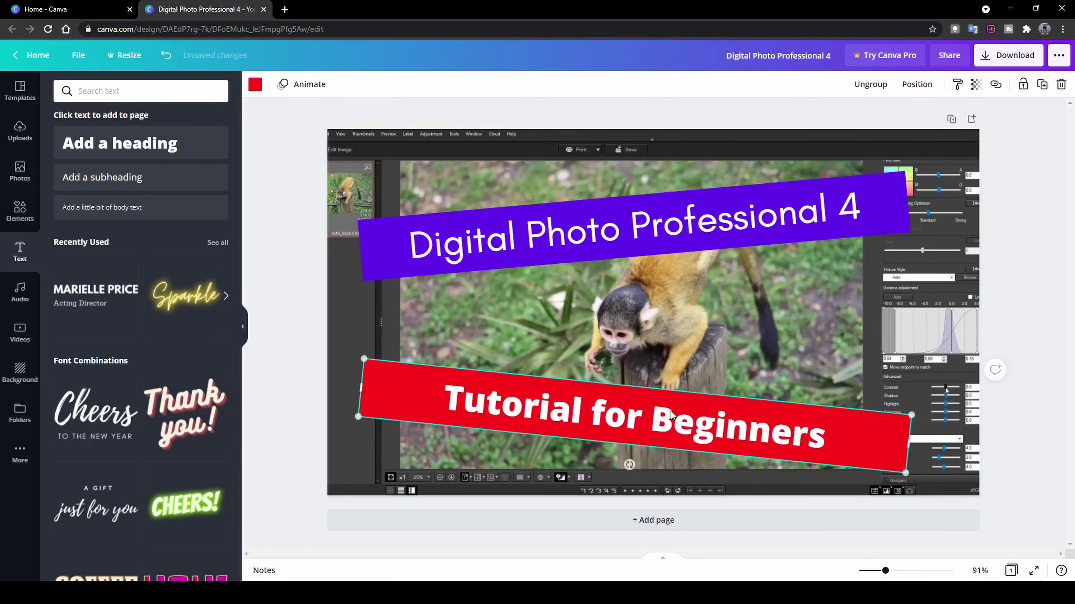
{"action": "left_click", "coordinate": [675, 397]}
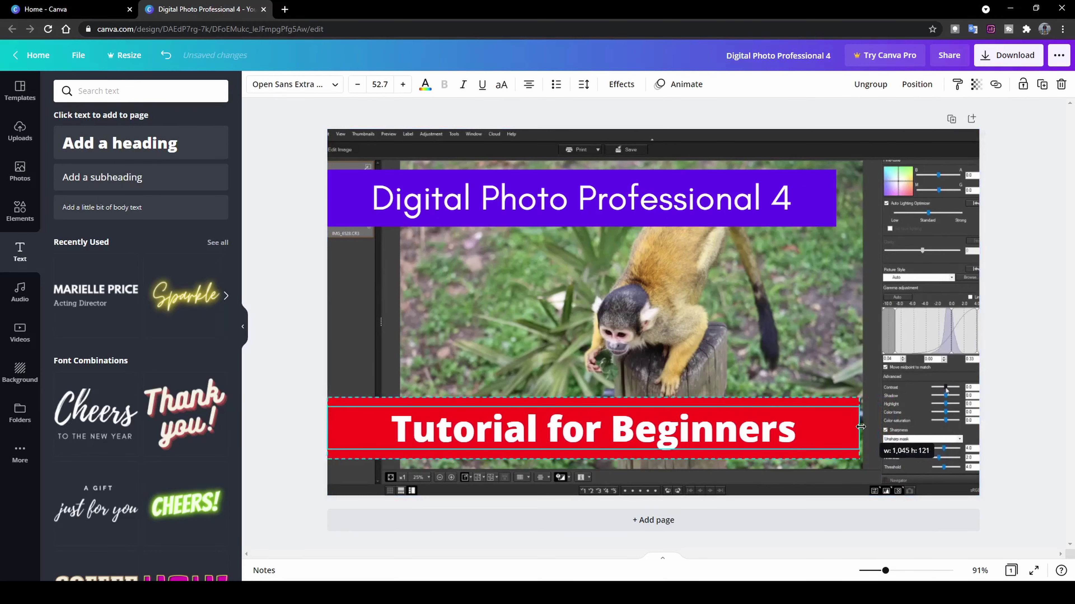
{"action": "left_click_drag", "start_coordinate": [858, 427], "coordinate": [857, 426]}
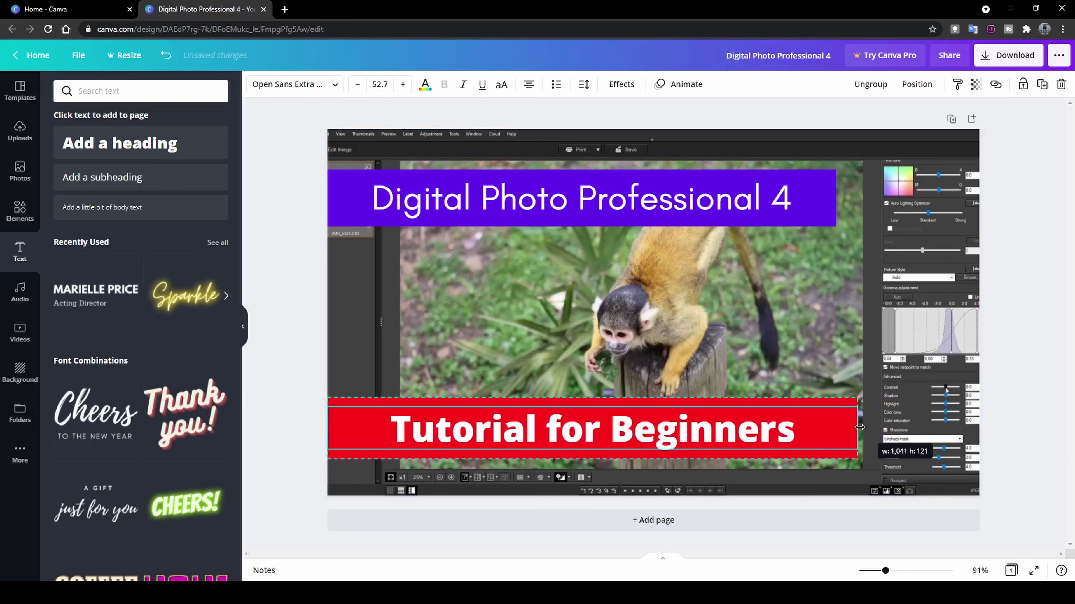
{"action": "left_click", "coordinate": [821, 297]}
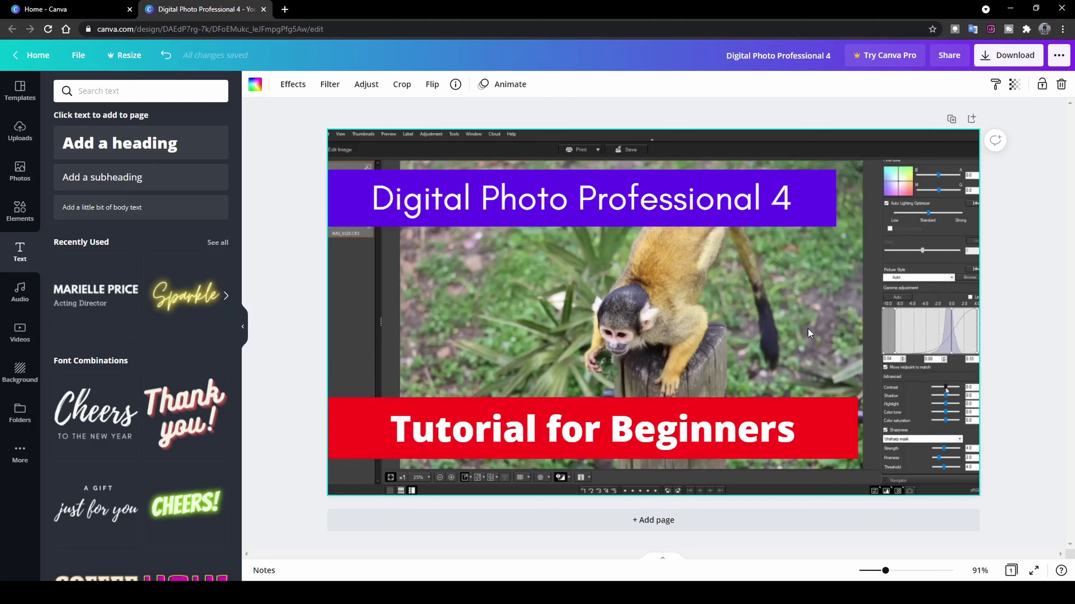
Step: Download the thumbnail as a PNG, dismiss the referral pop-up, and open the downloaded file
{"action": "left_click", "coordinate": [1005, 64]}
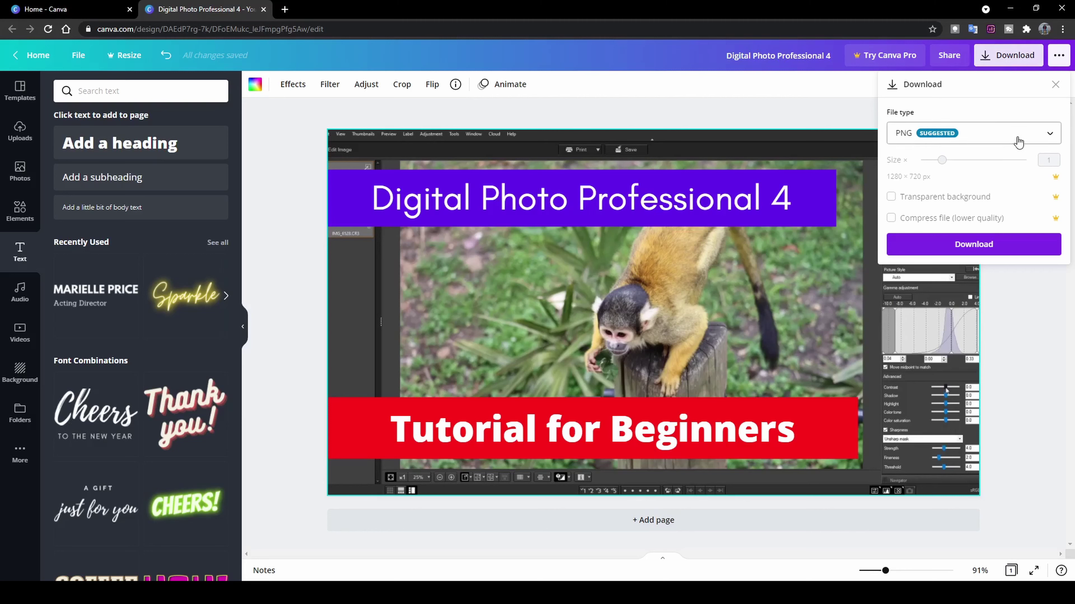
{"action": "left_click", "coordinate": [1041, 143]}
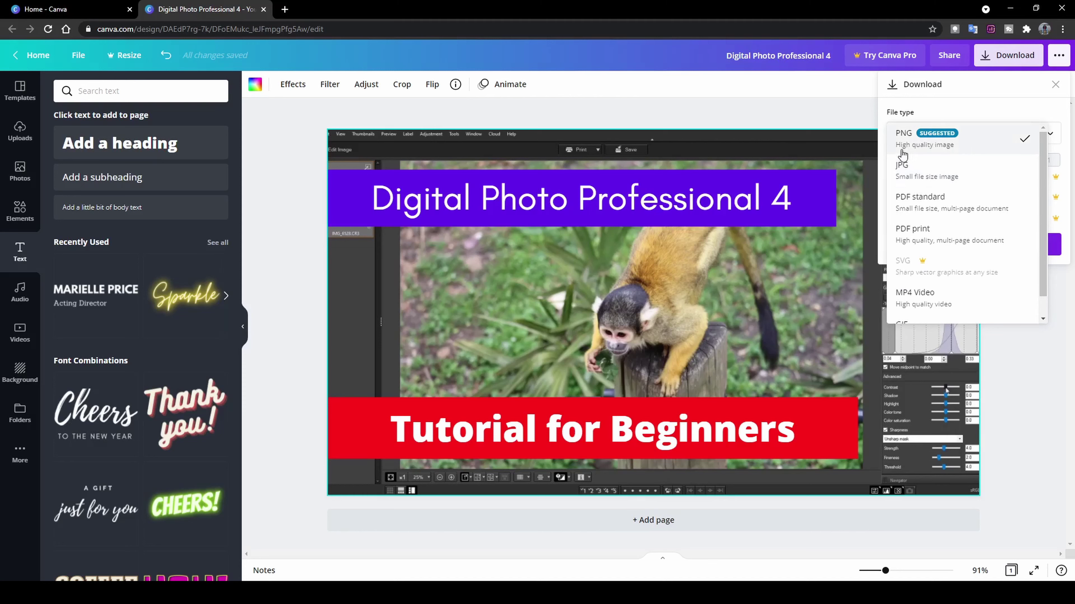
{"action": "left_click", "coordinate": [965, 145]}
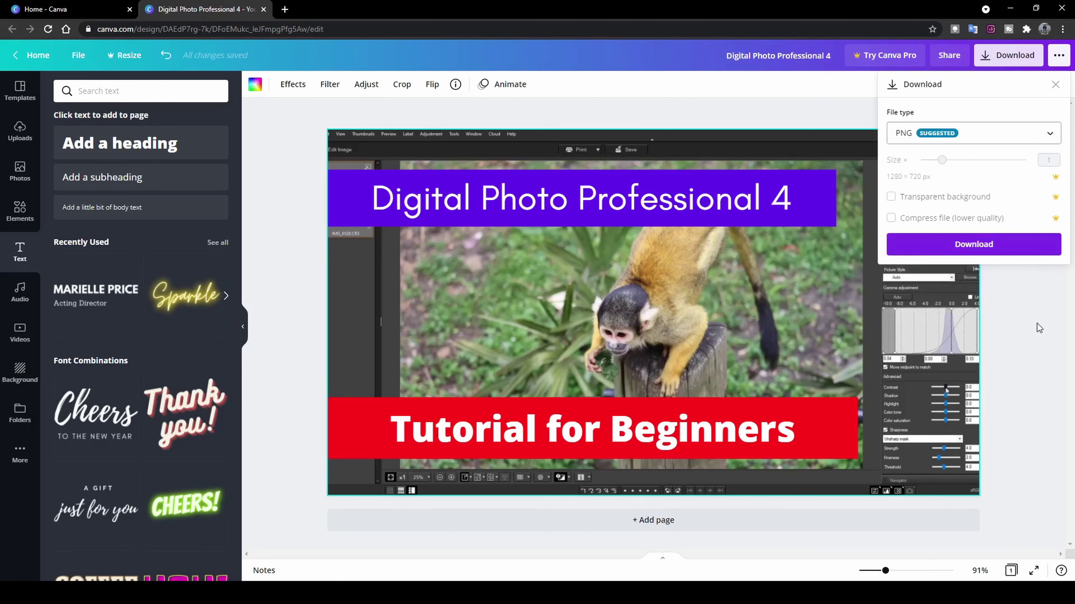
{"action": "left_click", "coordinate": [952, 253]}
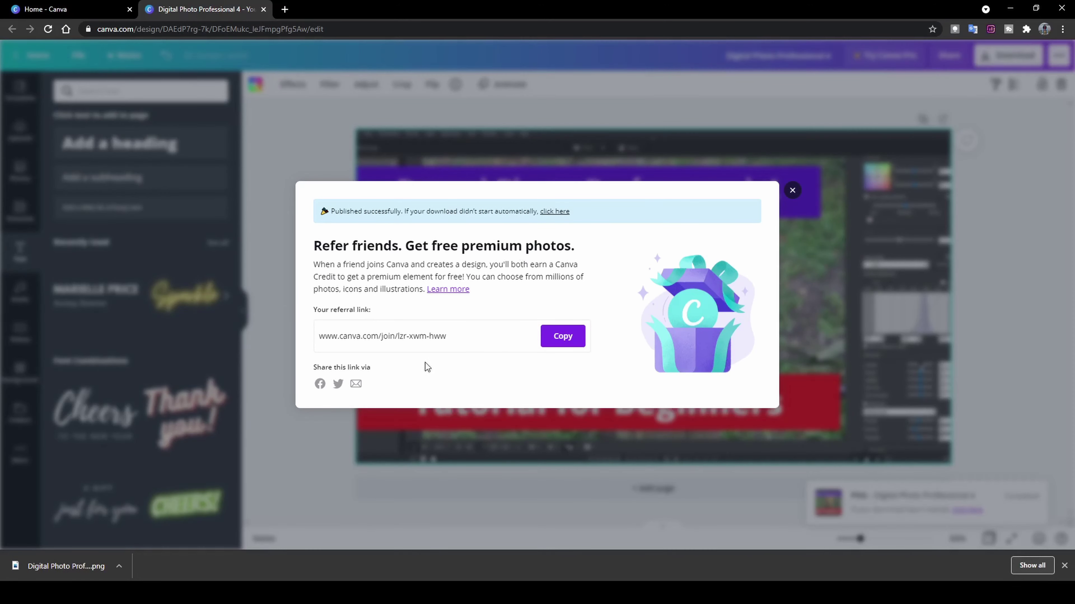
{"action": "left_click", "coordinate": [792, 191]}
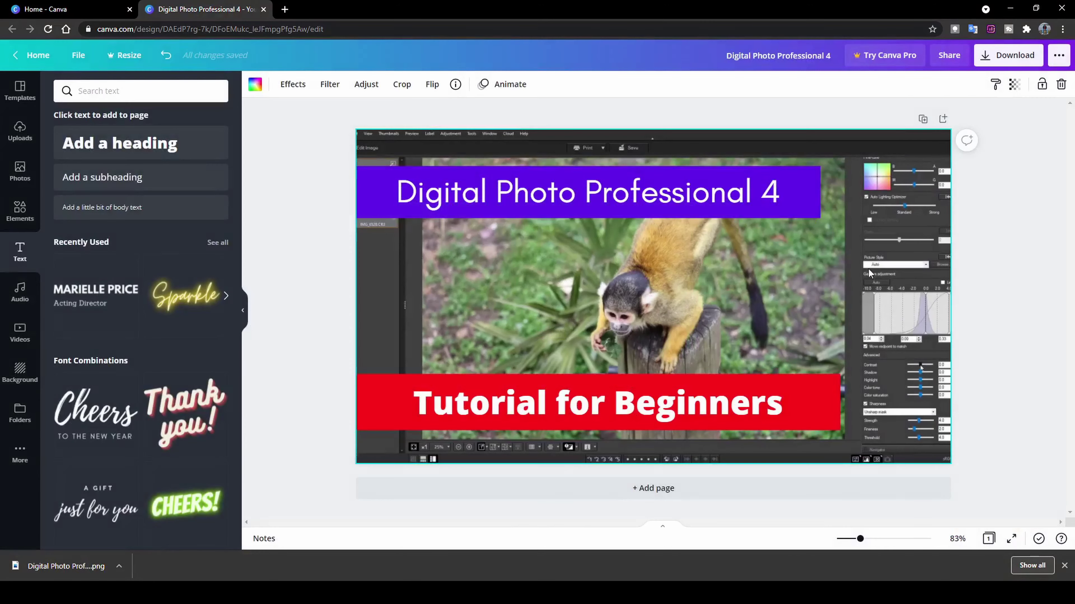
{"action": "left_click", "coordinate": [56, 568]}
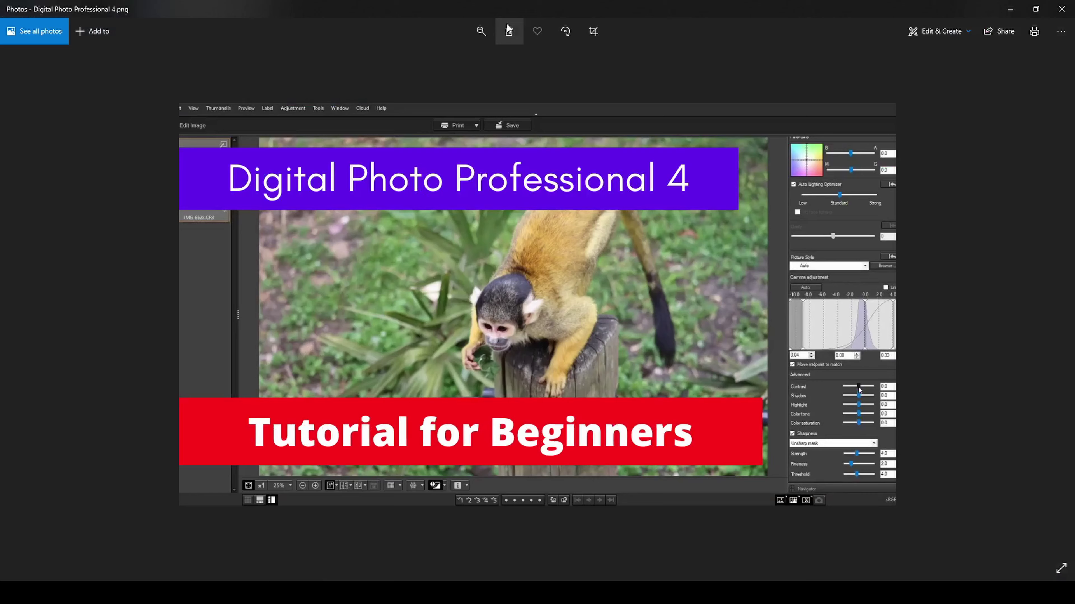
Step: Zoom in on the downloaded 'Digital Photo Professional 4.png' thumbnail in Photos to inspect it
{"action": "left_click", "coordinate": [481, 31]}
{"action": "left_click_drag", "start_coordinate": [427, 58], "coordinate": [433, 60]}
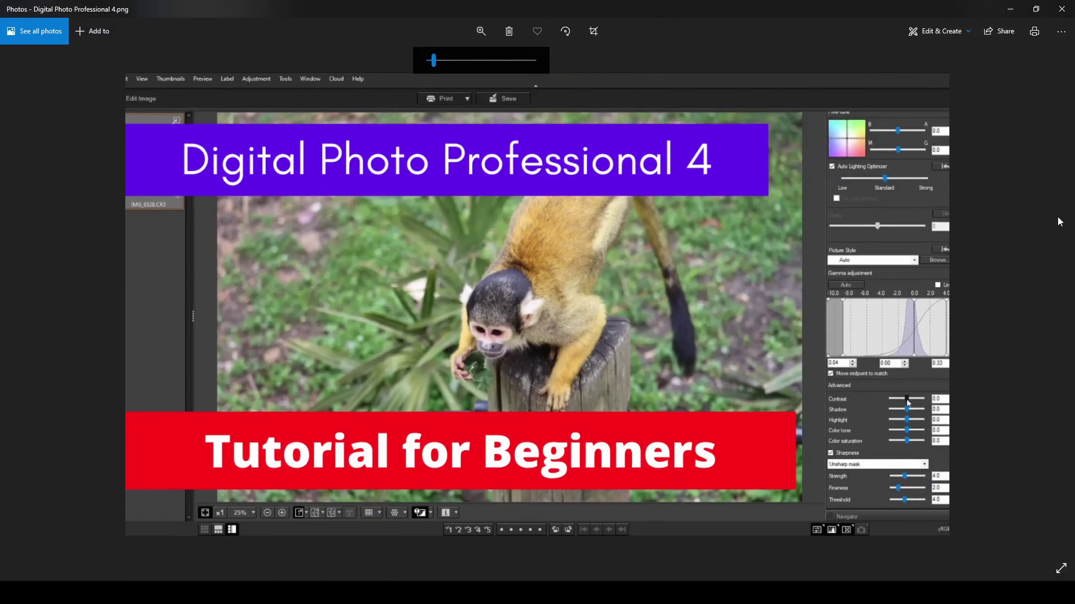